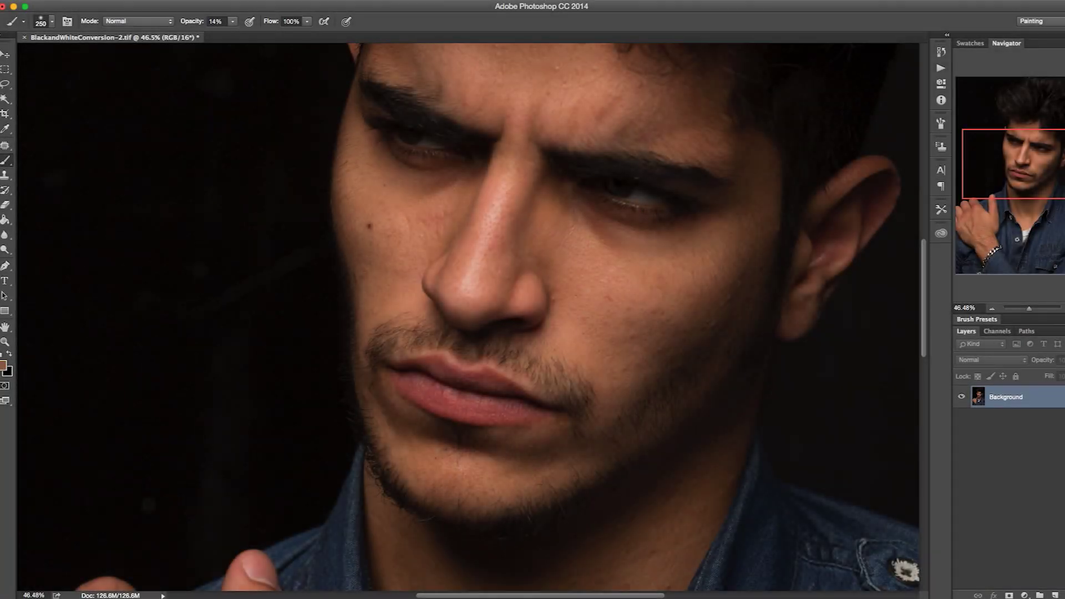
# Examine the skin texture, blemishes and color transitions across the man's forehead, eyes, nose, cheeks and jaw up close.
pyautogui.scroll(5, 465, 318)
pyautogui.scroll(3, 468, 316)
pyautogui.hscroll(2, 468, 316)
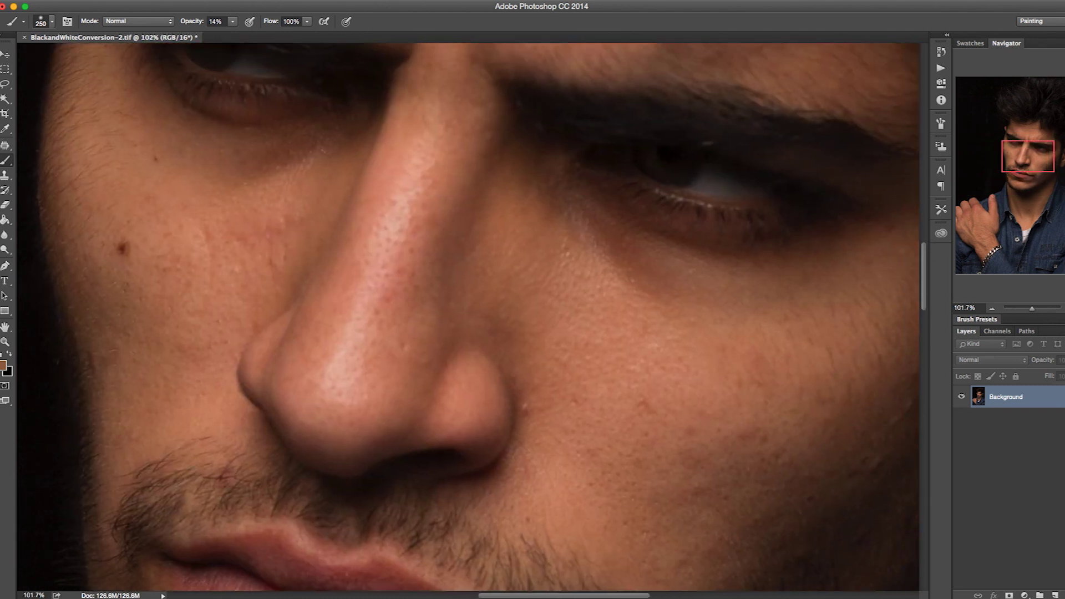
pyautogui.scroll(-4, 468, 317)
pyautogui.hscroll(4, 468, 317)
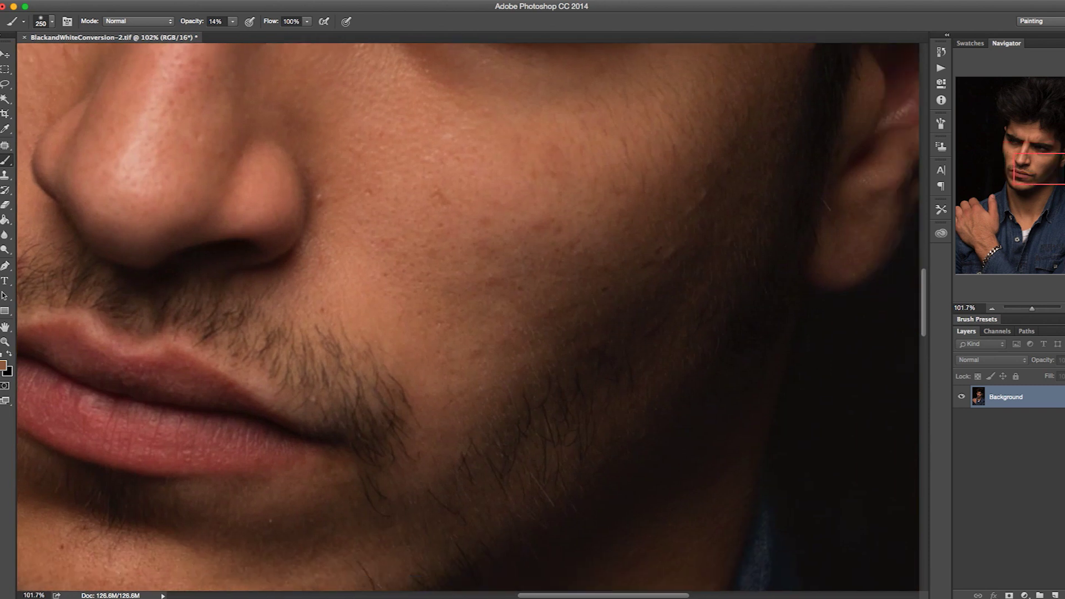
pyautogui.scroll(5, 467, 316)
pyautogui.hscroll(-4, 468, 317)
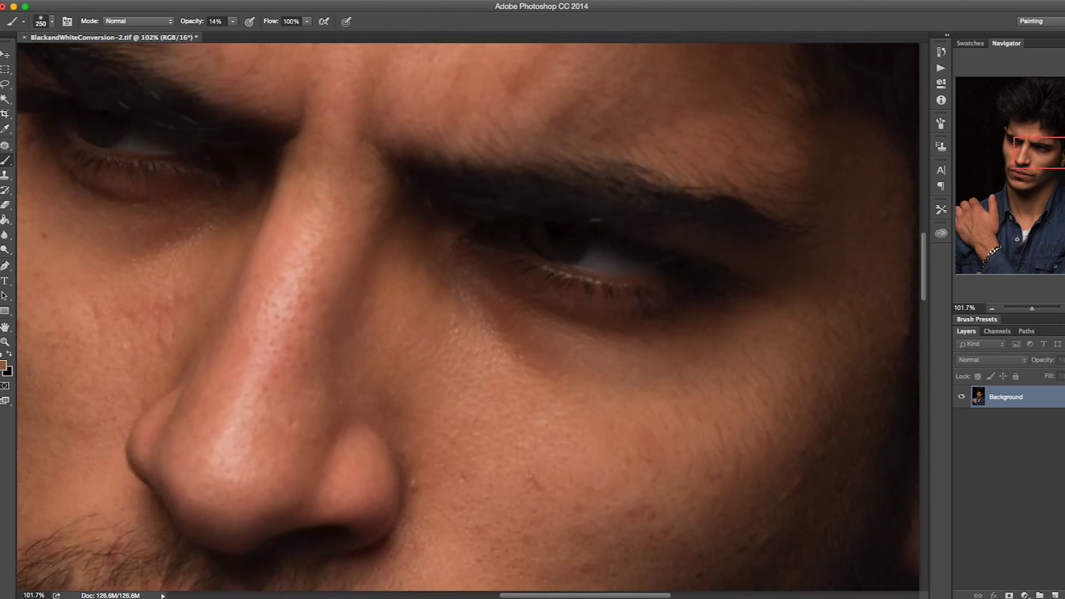
pyautogui.scroll(-3, 468, 317)
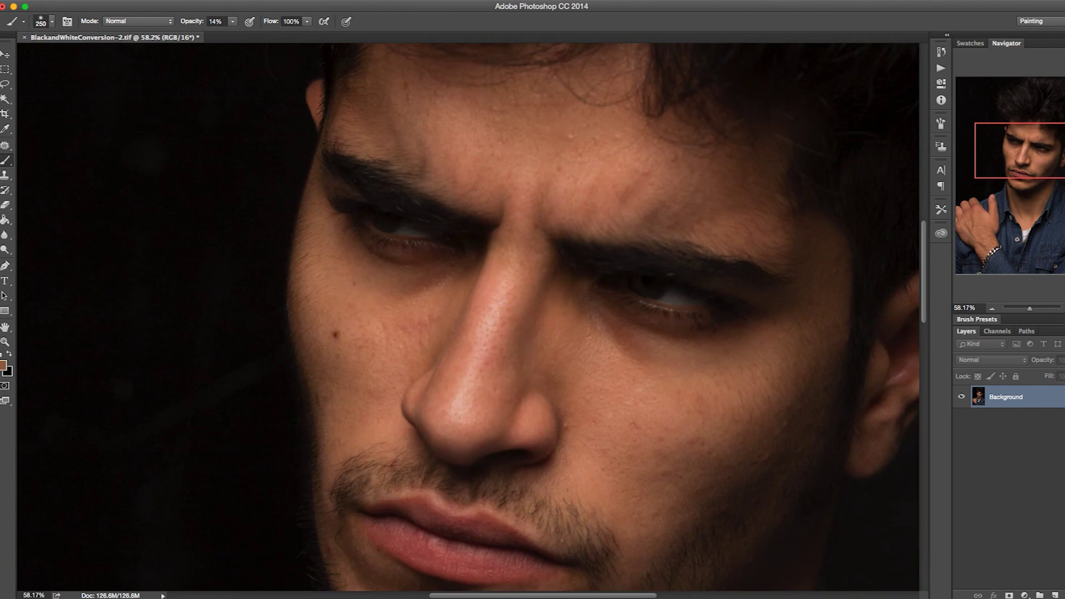
pyautogui.scroll(-2, 469, 316)
pyautogui.hscroll(3, 469, 316)
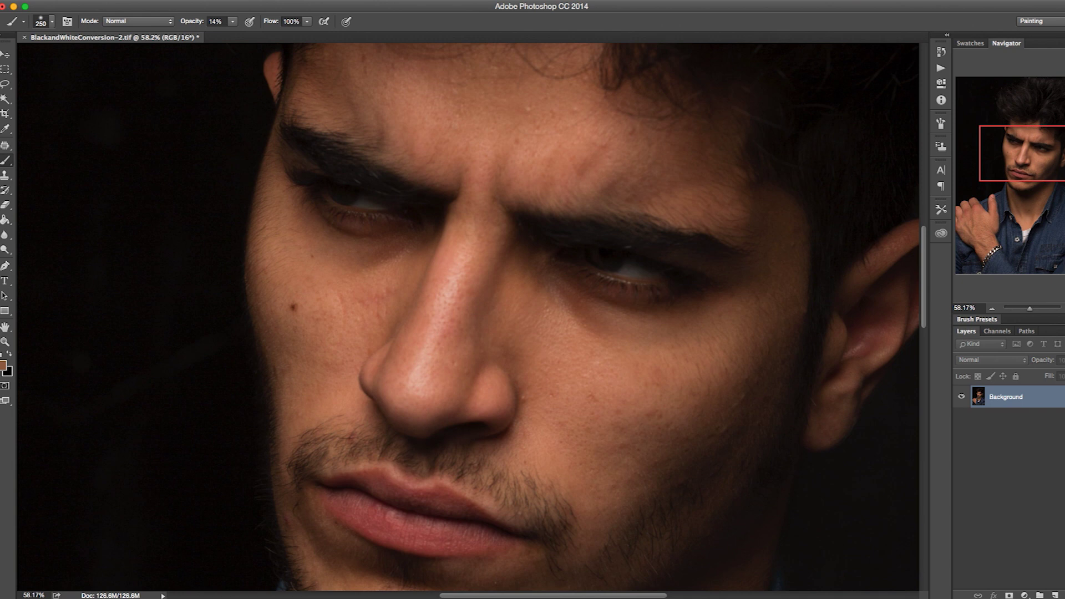
pyautogui.scroll(-4, 467, 317)
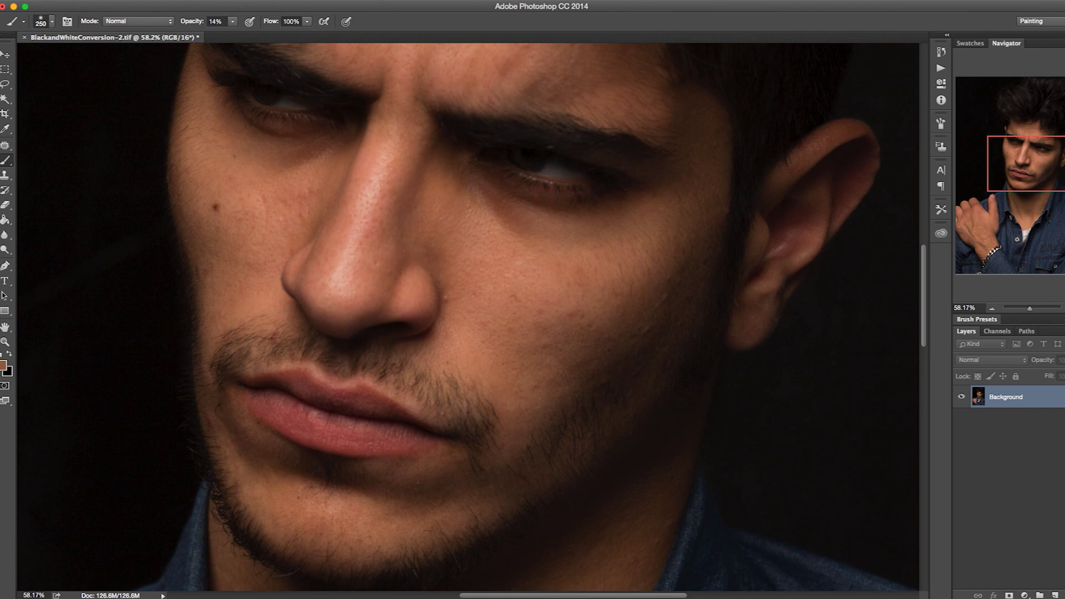
# Duplicate the Background layer twice and rename the lower copy Color.
pyautogui.press('super+j')
pyautogui.press('super+j')
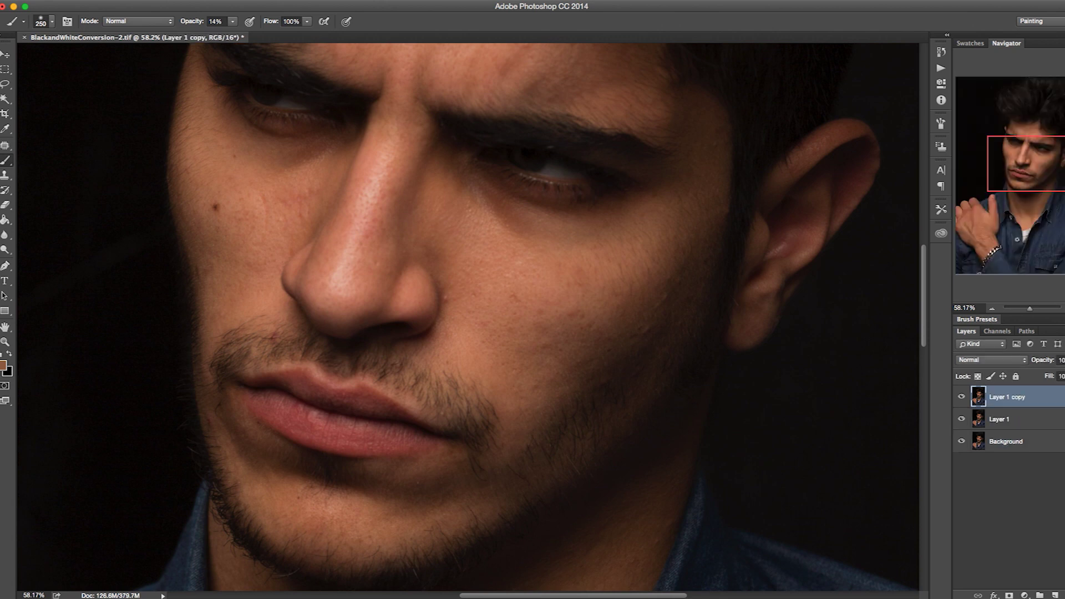
pyautogui.click(1010, 420)
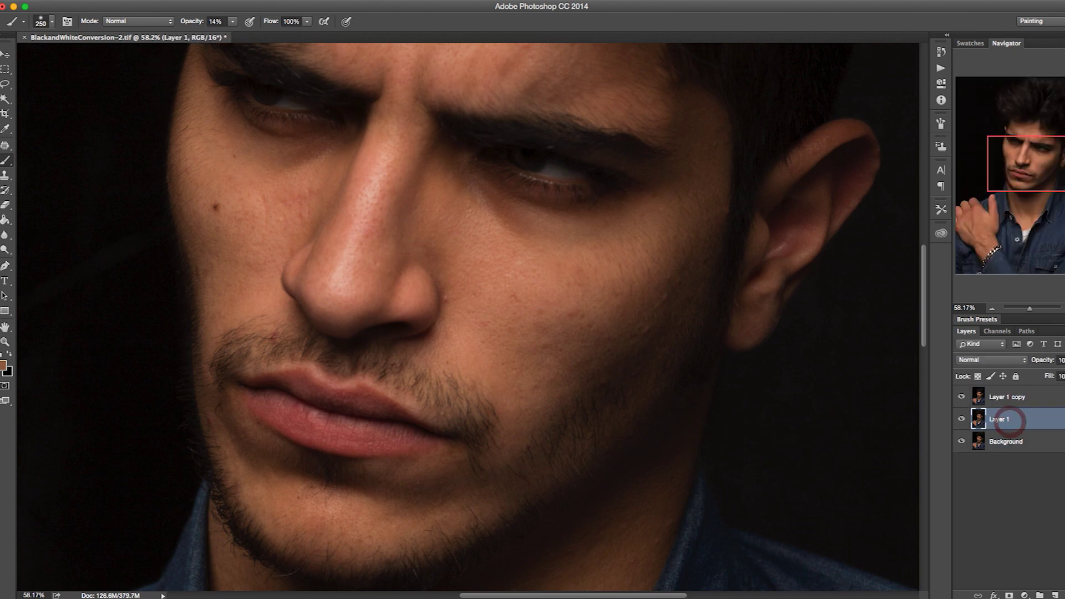
pyautogui.doubleClick(1002, 420)
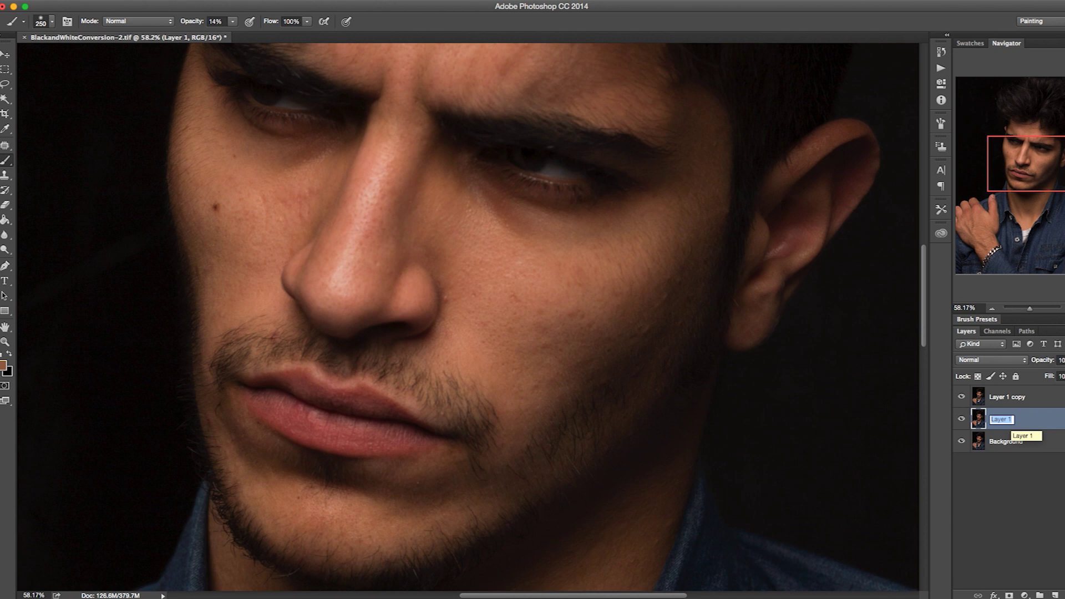
pyautogui.write('Color')
pyautogui.press('Return')
# Rename the uppermost layer copy as Texture.
pyautogui.doubleClick(1009, 397)
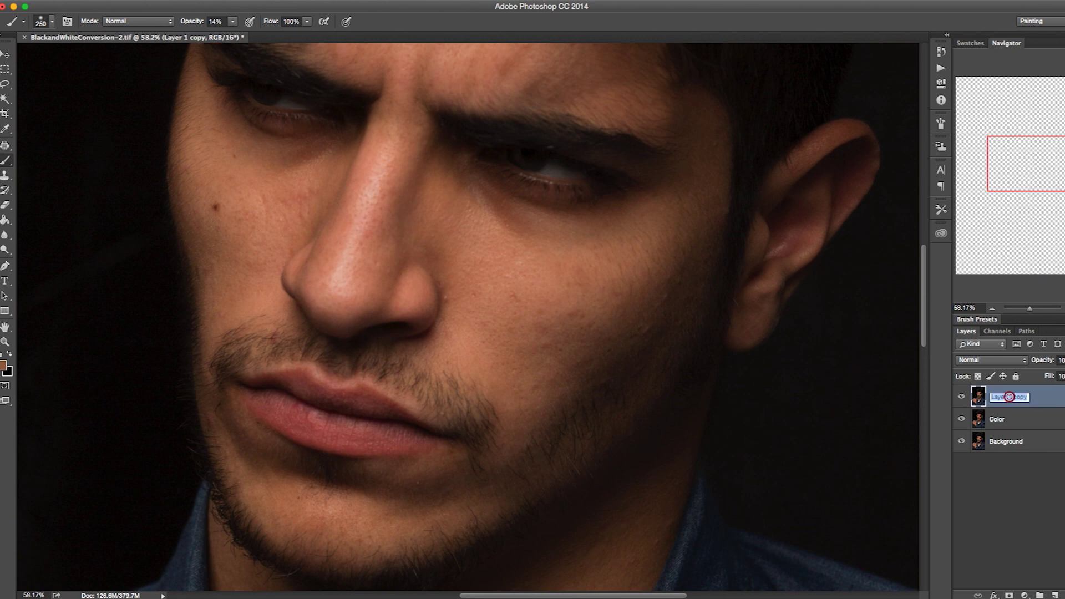
pyautogui.write('TExture')
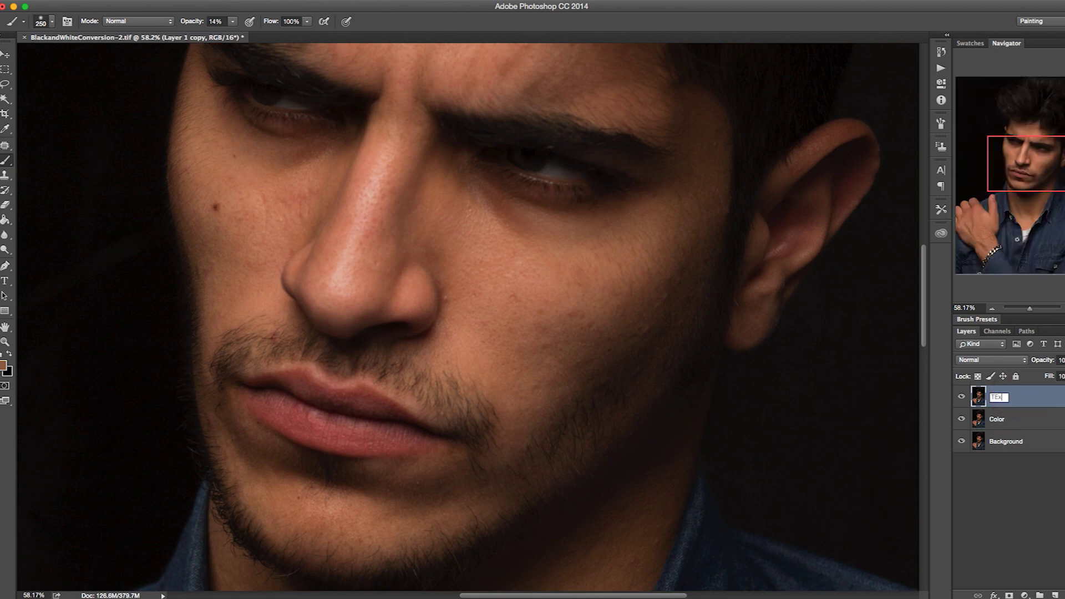
pyautogui.press('Return')
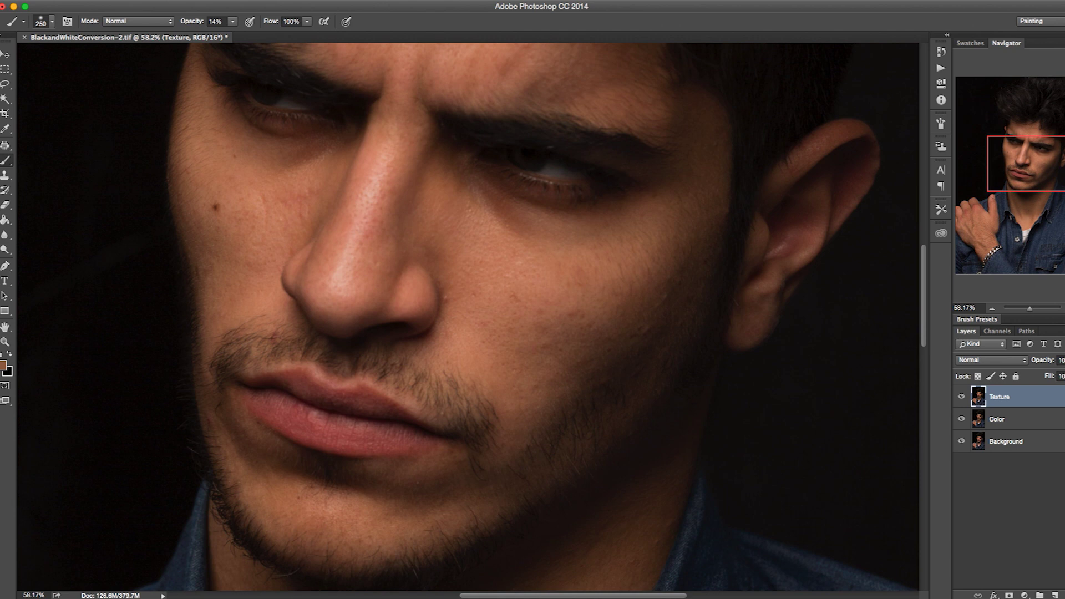
# Hide the Texture layer and apply a Gaussian Blur with a radius of 2.3 pixels to the Color layer.
pyautogui.click(961, 396)
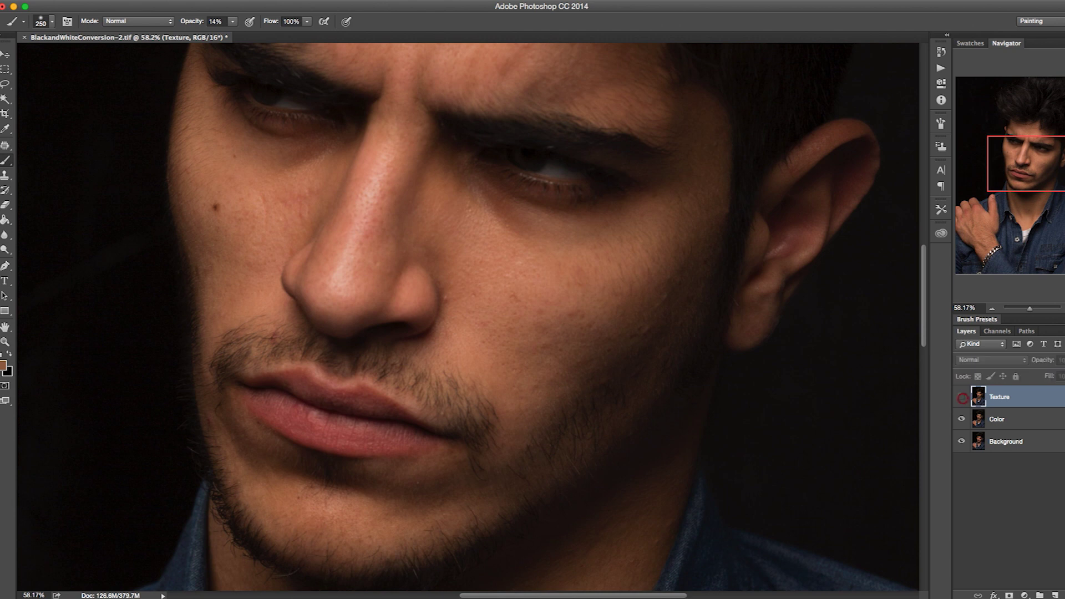
pyautogui.click(1020, 423)
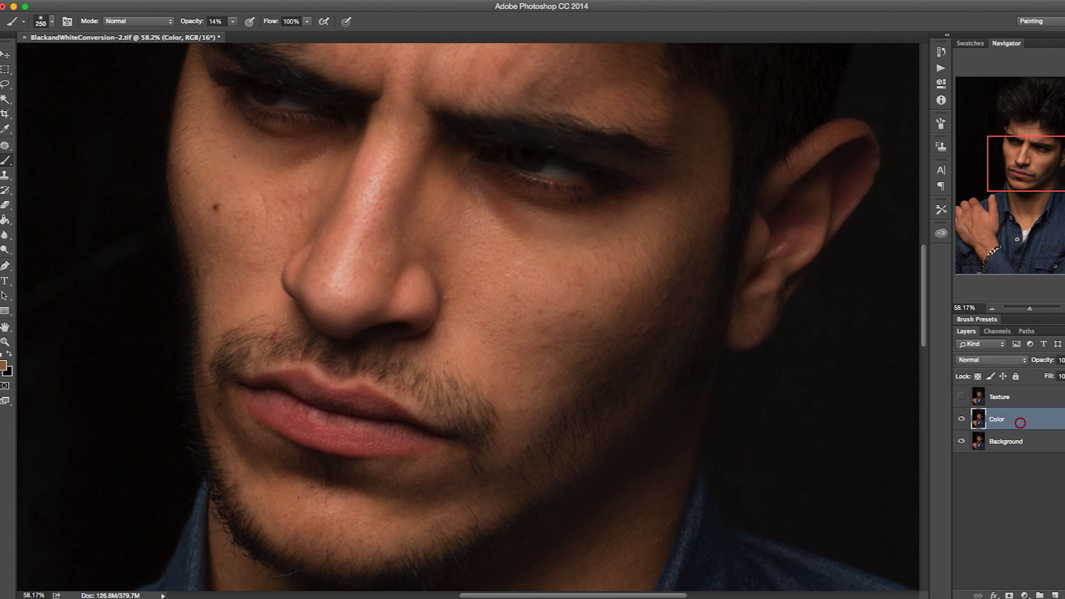
pyautogui.click(264, 1)
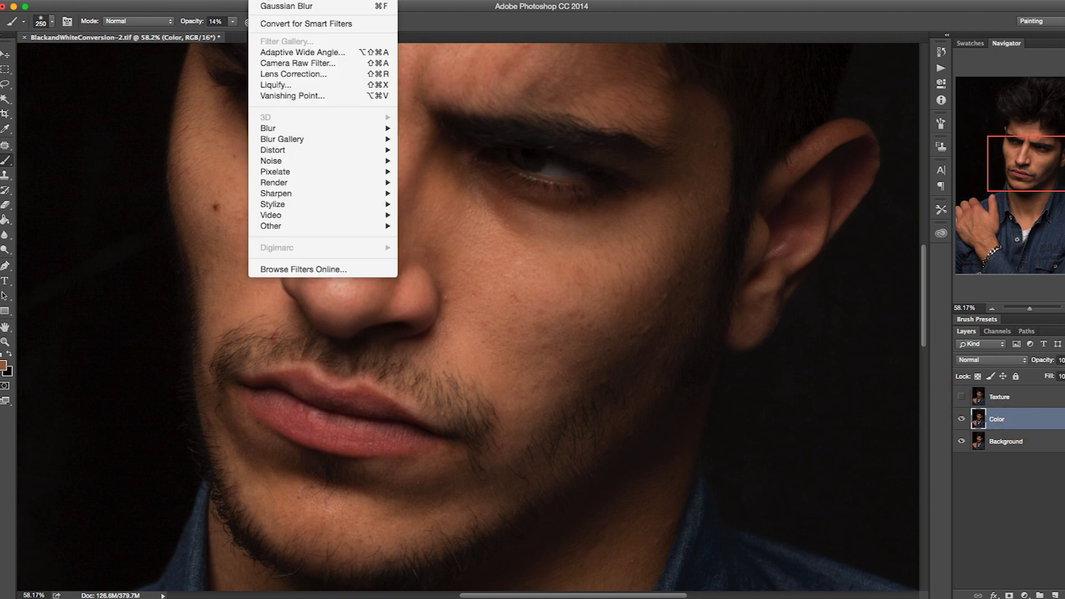
pyautogui.moveTo(271, 160)
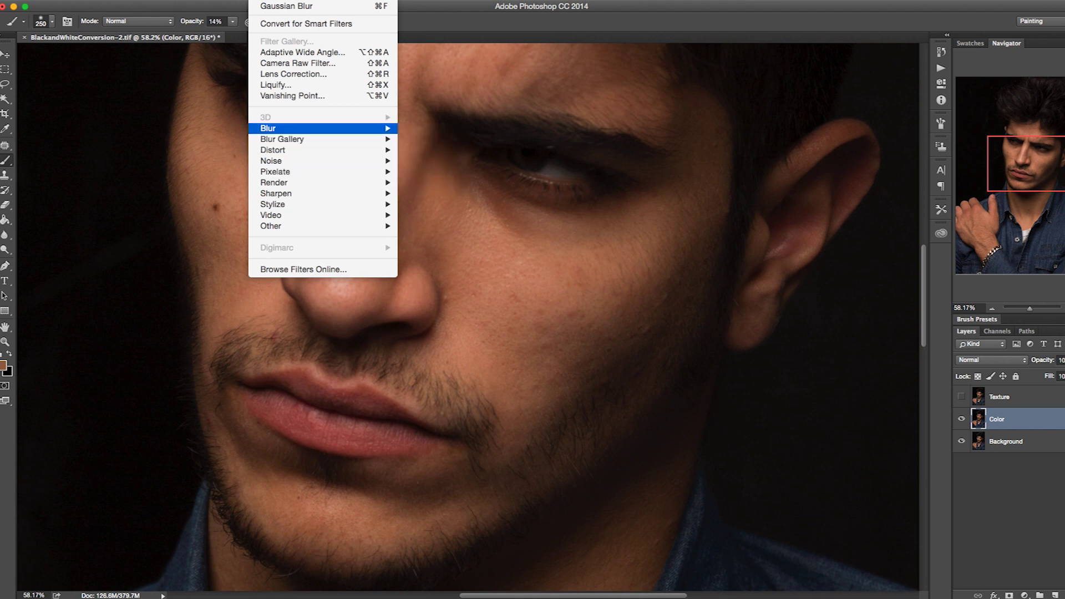
pyautogui.moveTo(361, 128)
pyautogui.click(434, 172)
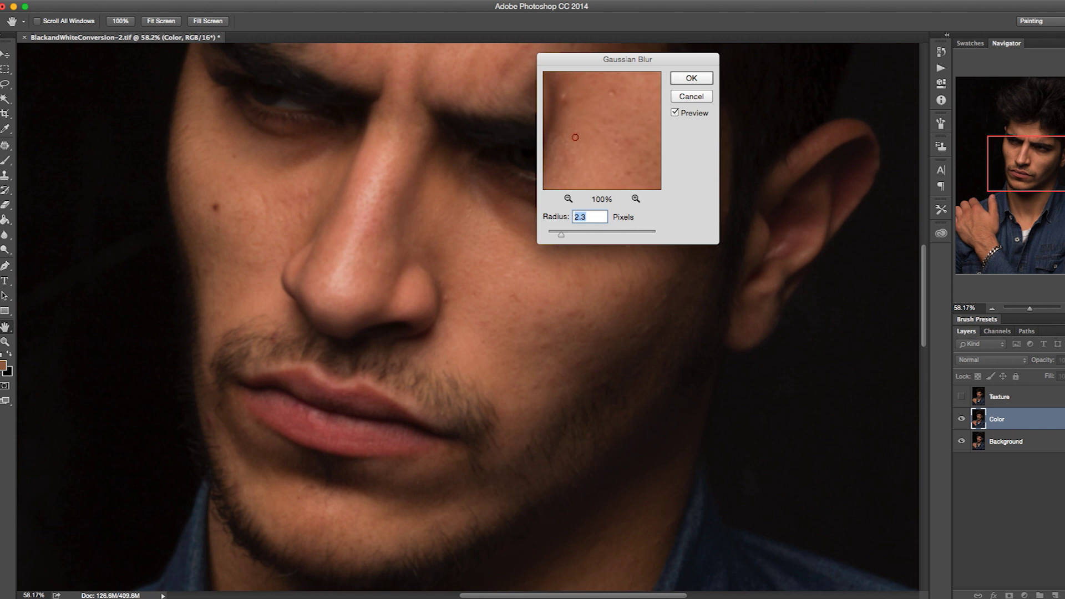
pyautogui.moveTo(576, 137); pyautogui.dragTo(650, 124)
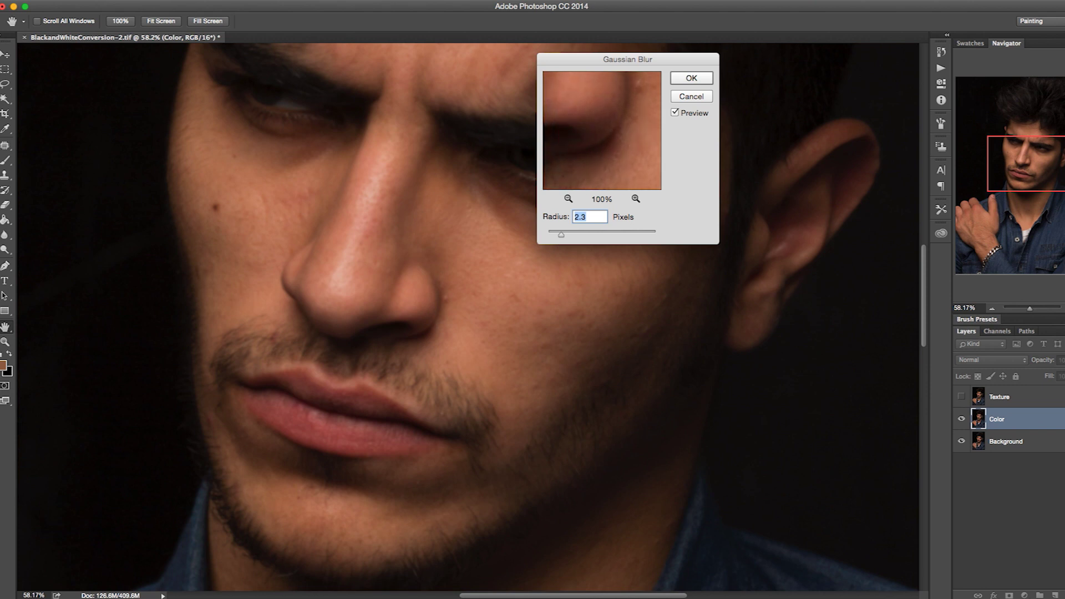
pyautogui.moveTo(623, 168); pyautogui.dragTo(603, 109)
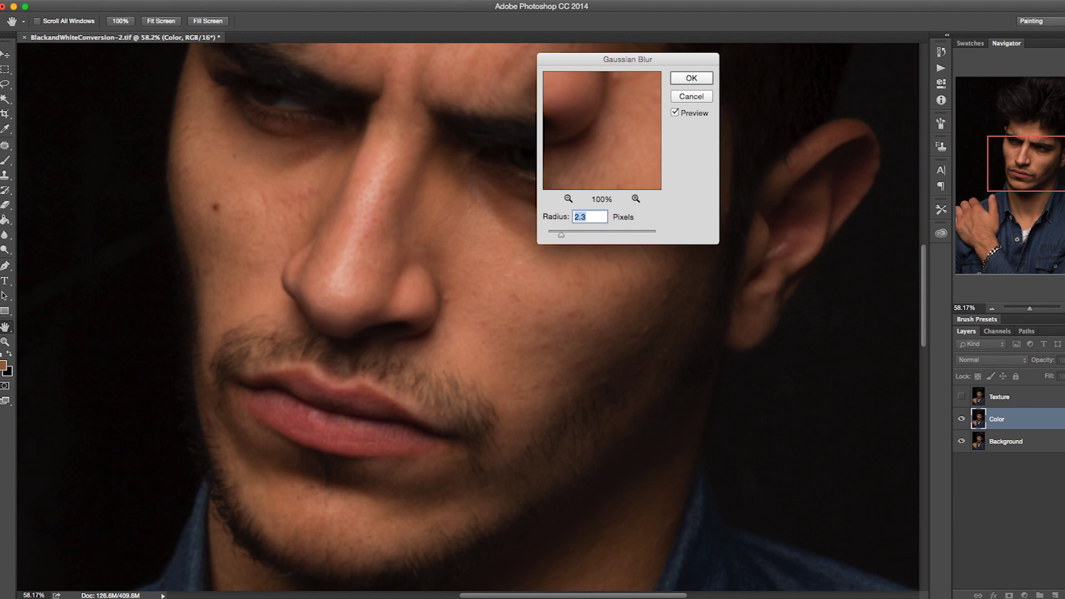
pyautogui.click(689, 78)
pyautogui.press('b')
# Show the Texture layer and run Apply Image on it, using the Color layer with Subtract blending, scale 2 and offset 128.
pyautogui.click(961, 396)
pyautogui.click(995, 399)
pyautogui.click(135, 1)
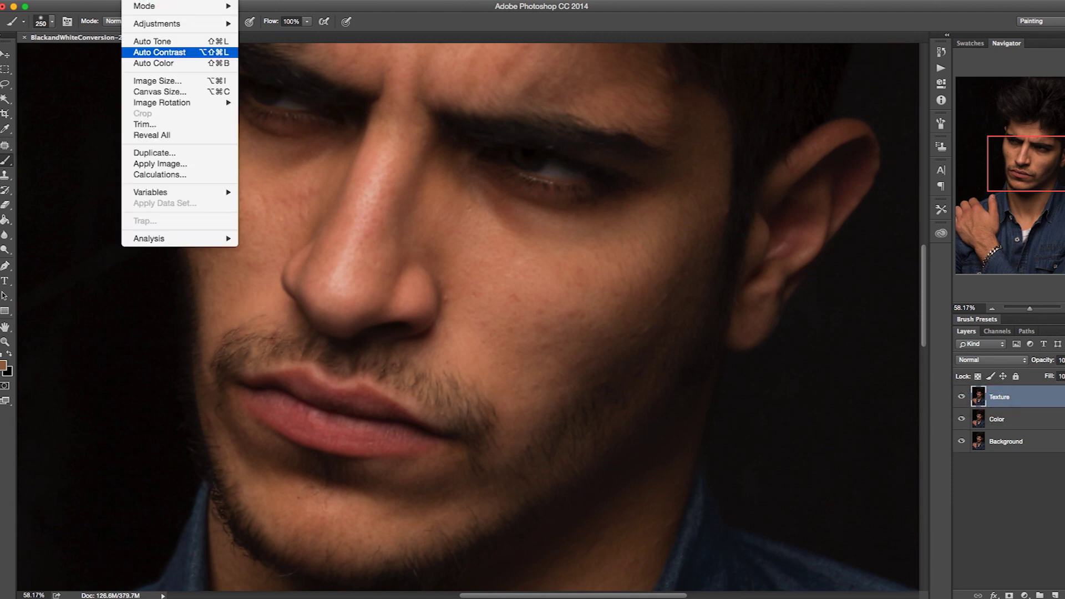
pyautogui.click(161, 164)
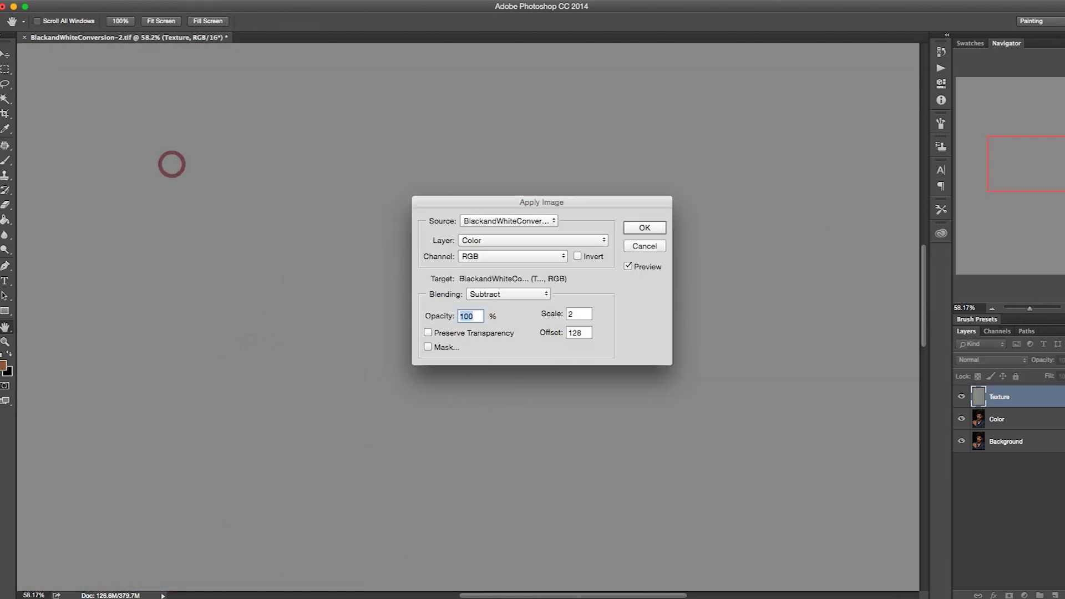
pyautogui.click(511, 238)
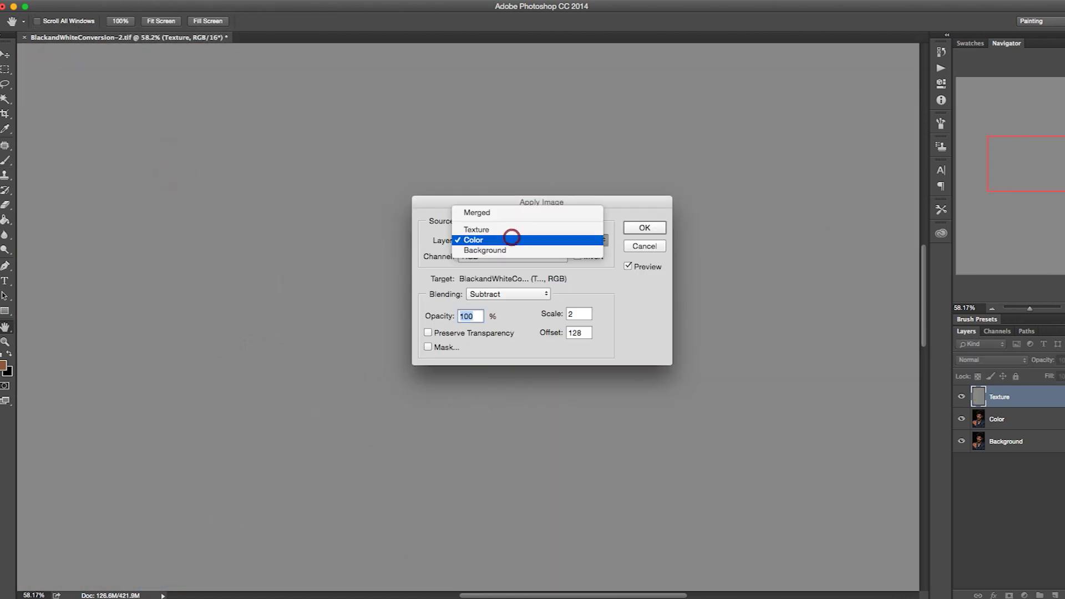
pyautogui.click(512, 240)
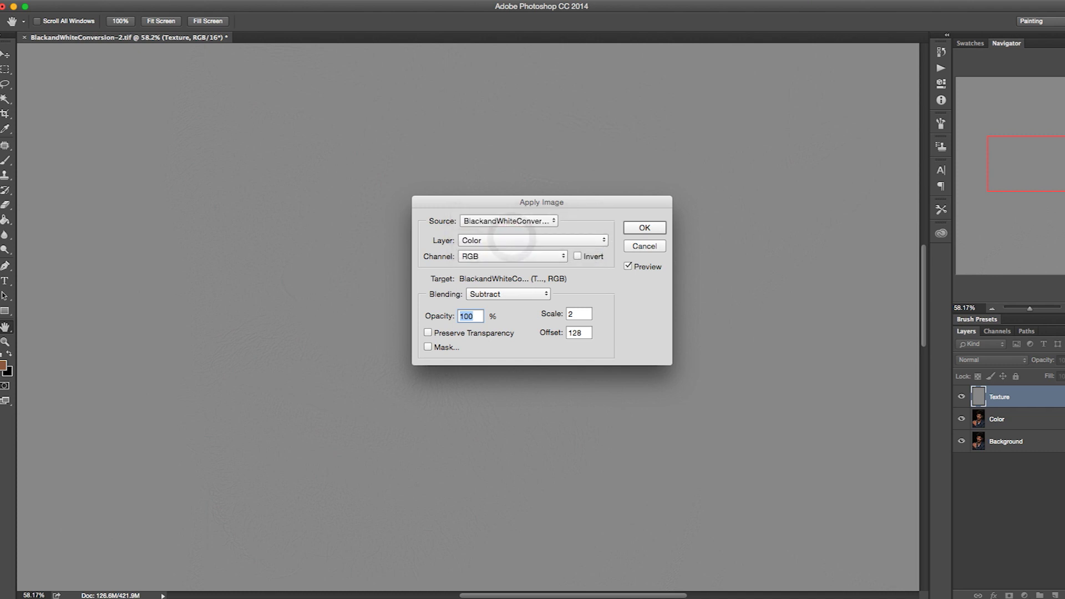
pyautogui.click(497, 296)
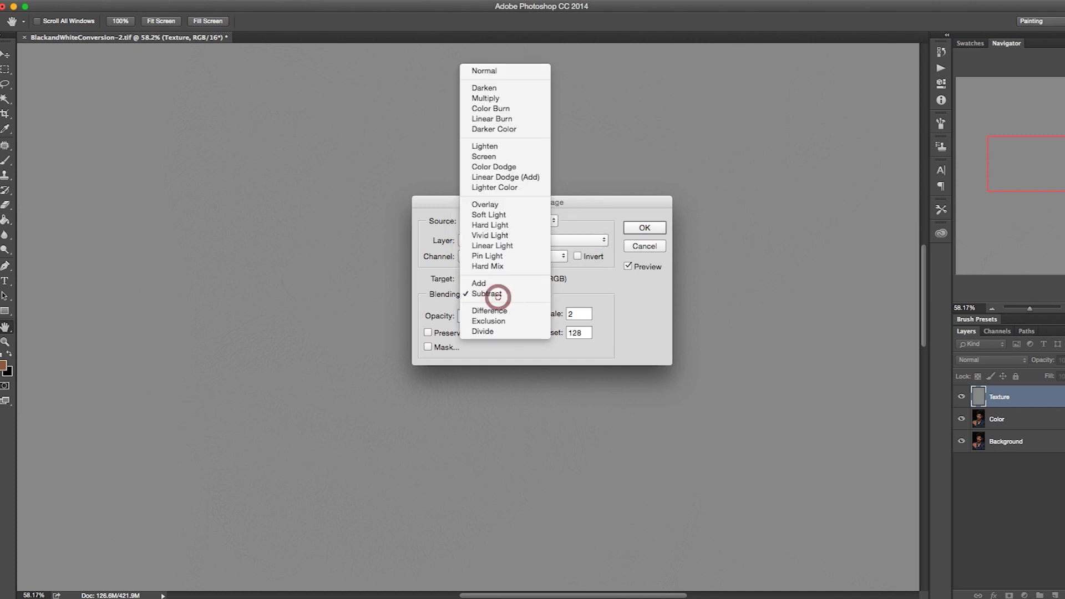
pyautogui.click(497, 297)
pyautogui.click(579, 314)
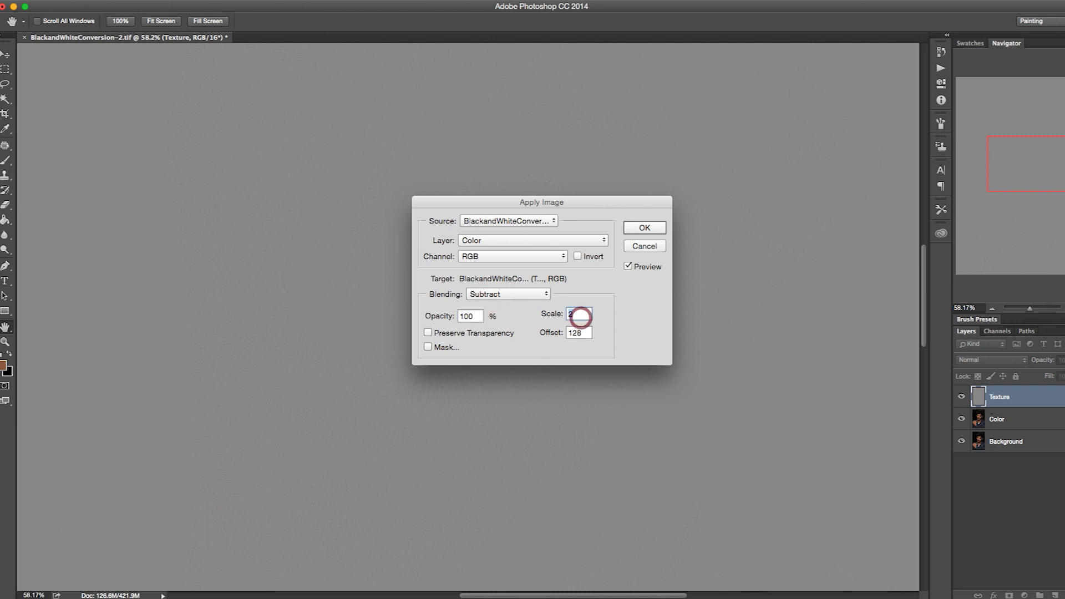
pyautogui.click(580, 333)
pyautogui.click(645, 227)
# Examine the gray Texture layer up close for the fine hair and skin detail around the forehead and eyebrow.
pyautogui.press('b')
pyautogui.press(']')
pyautogui.press(']')
pyautogui.press(']')
pyautogui.press(']')
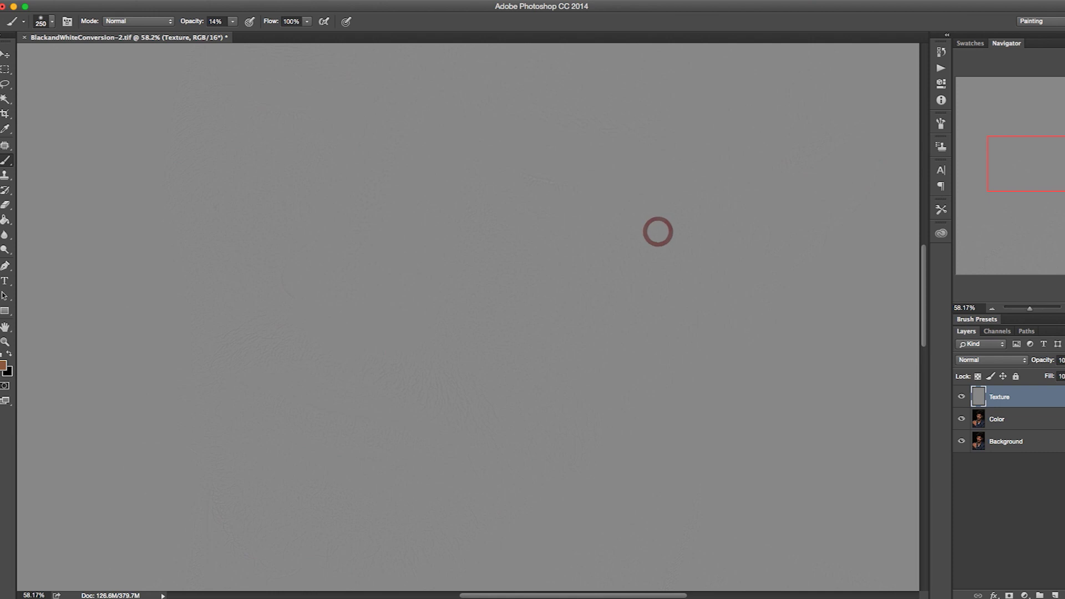
pyautogui.scroll(10, 658, 231)
pyautogui.hscroll(-6, 658, 231)
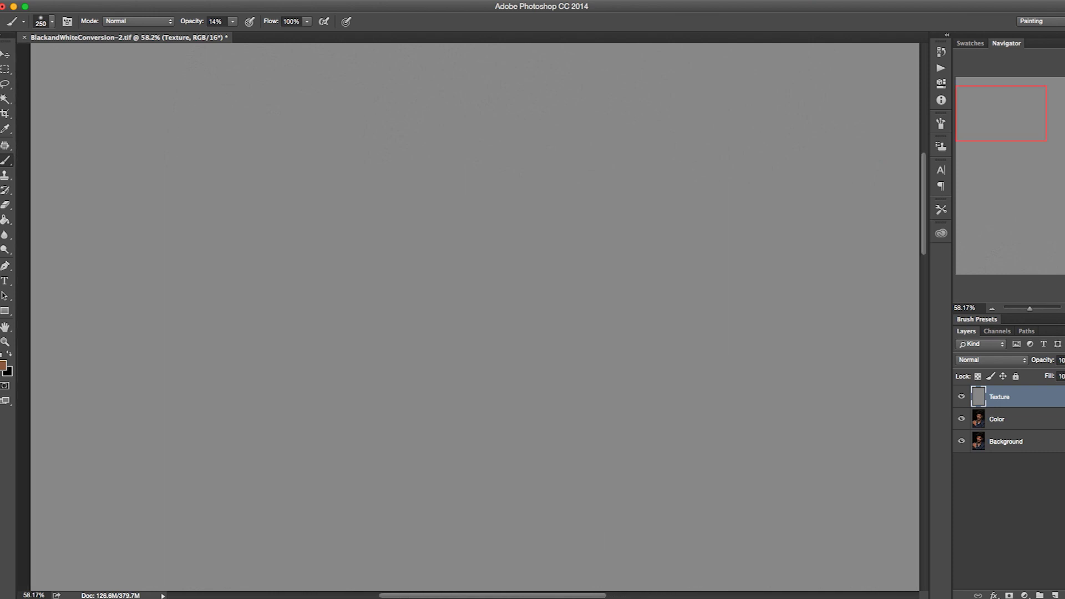
pyautogui.scroll(5, 460, 280)
pyautogui.scroll(-5, 460, 280)
pyautogui.hscroll(3, 460, 281)
pyautogui.hscroll(3, 404, 145)
pyautogui.scroll(-3, 403, 146)
pyautogui.scroll(3, 404, 146)
pyautogui.scroll(-4, 403, 146)
pyautogui.scroll(2, 403, 146)
pyautogui.hscroll(-2, 403, 146)
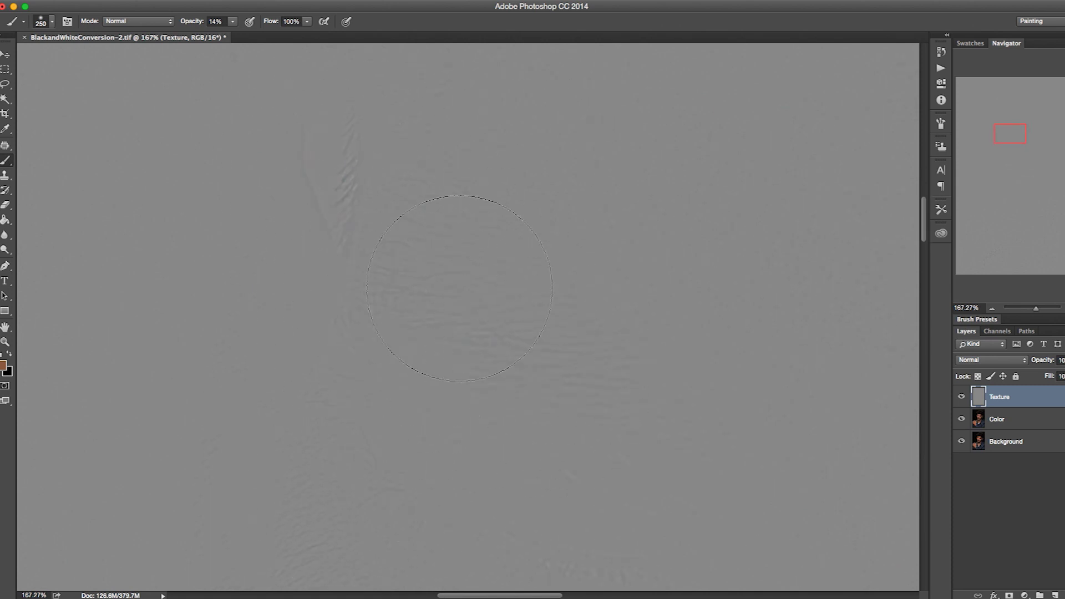
# Hide the Background layer and set the Texture layer's blend mode to Linear Light.
pyautogui.click(961, 440)
pyautogui.click(961, 396)
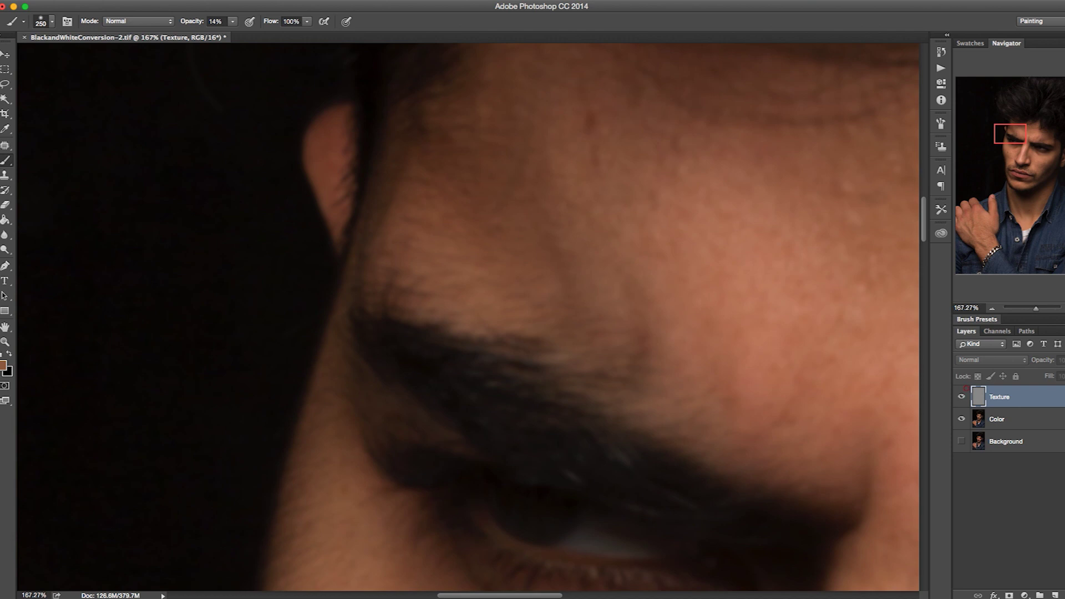
pyautogui.click(961, 396)
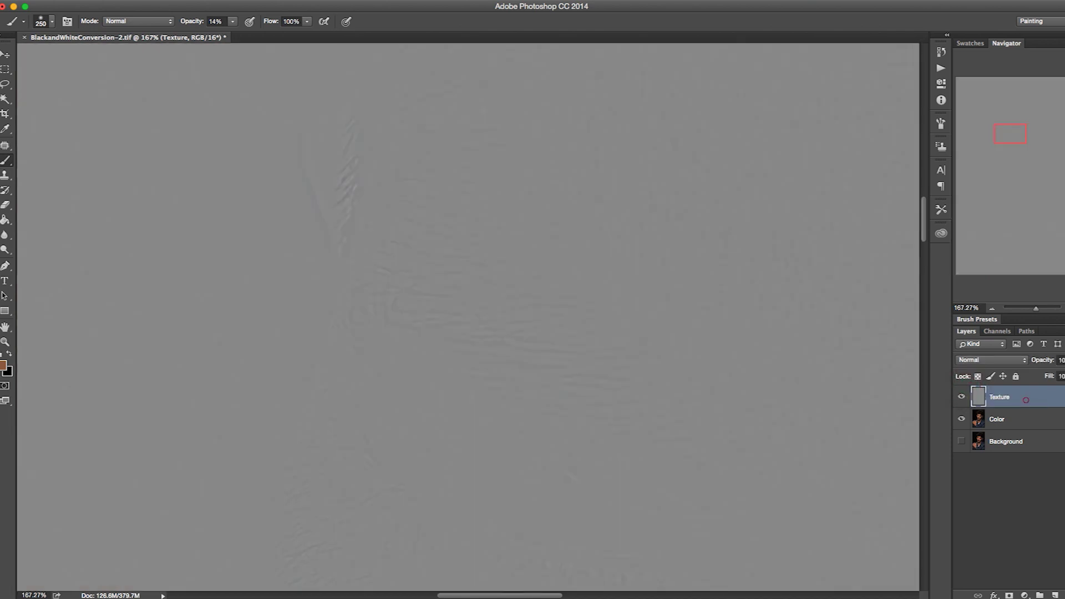
pyautogui.click(1005, 359)
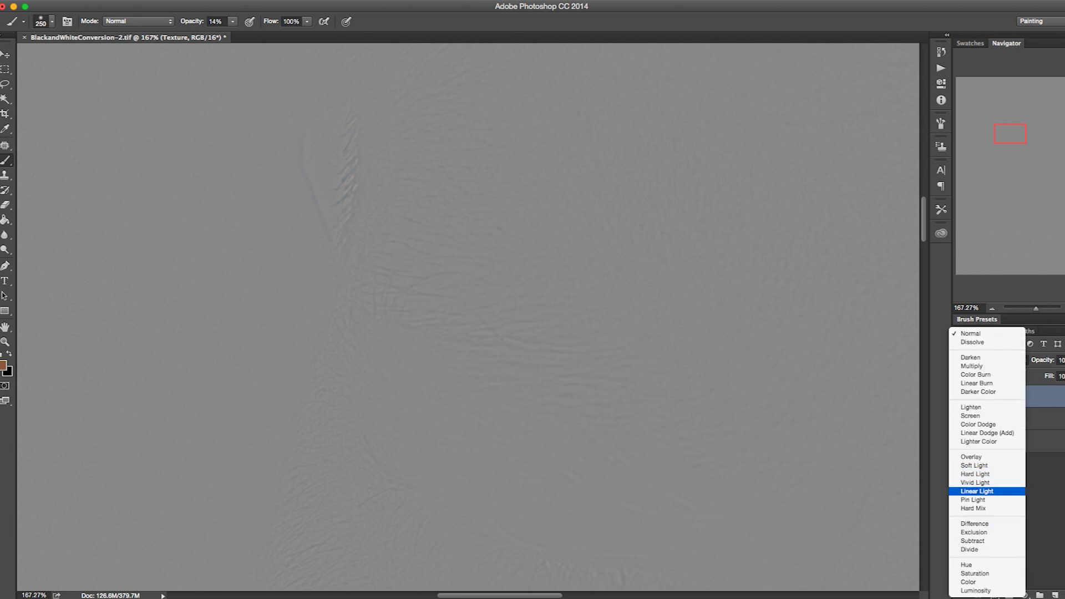
pyautogui.click(998, 490)
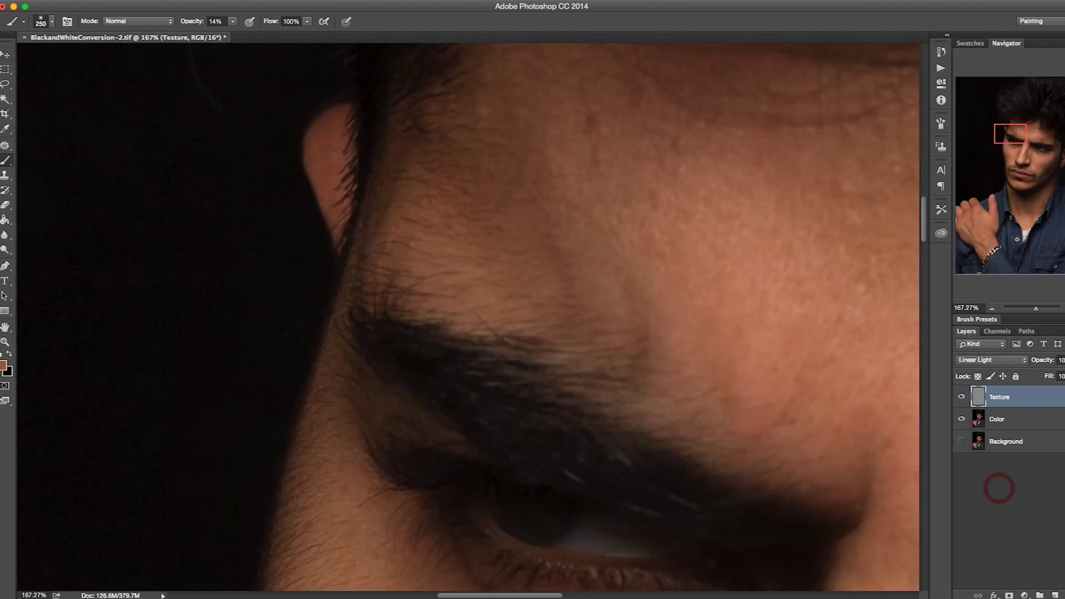
# Examine the face with the Texture and Color layers combined, from the eyebrow and forehead down to the nose, cheeks and lips.
pyautogui.scroll(-3, 478, 385)
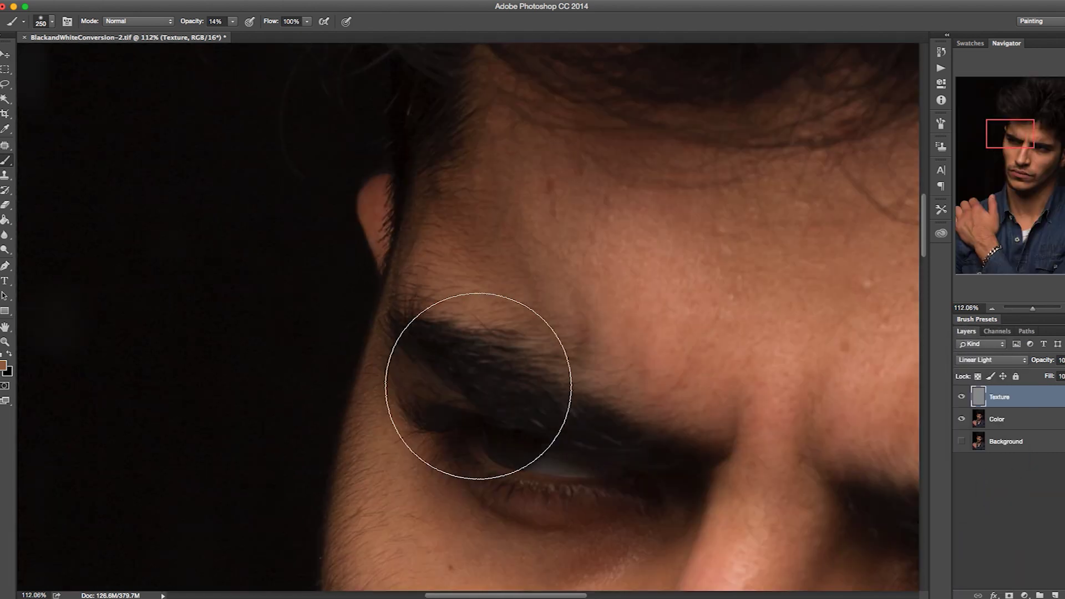
pyautogui.hscroll(4, 478, 385)
pyautogui.scroll(-3, 478, 385)
pyautogui.scroll(-3, 478, 385)
pyautogui.scroll(-3, 474, 321)
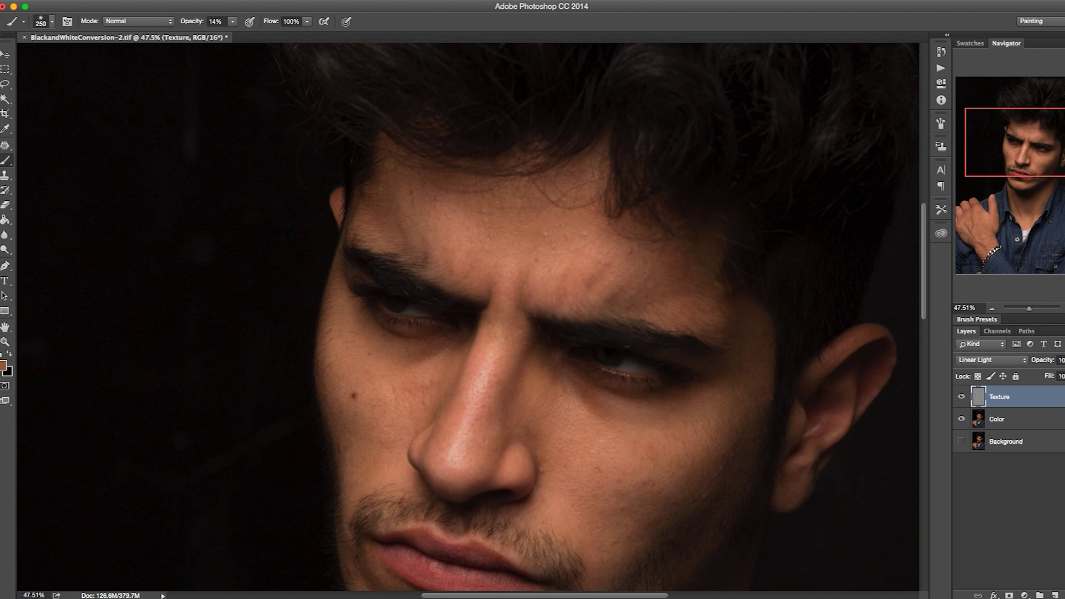
pyautogui.scroll(-3, 474, 321)
pyautogui.scroll(3, 474, 321)
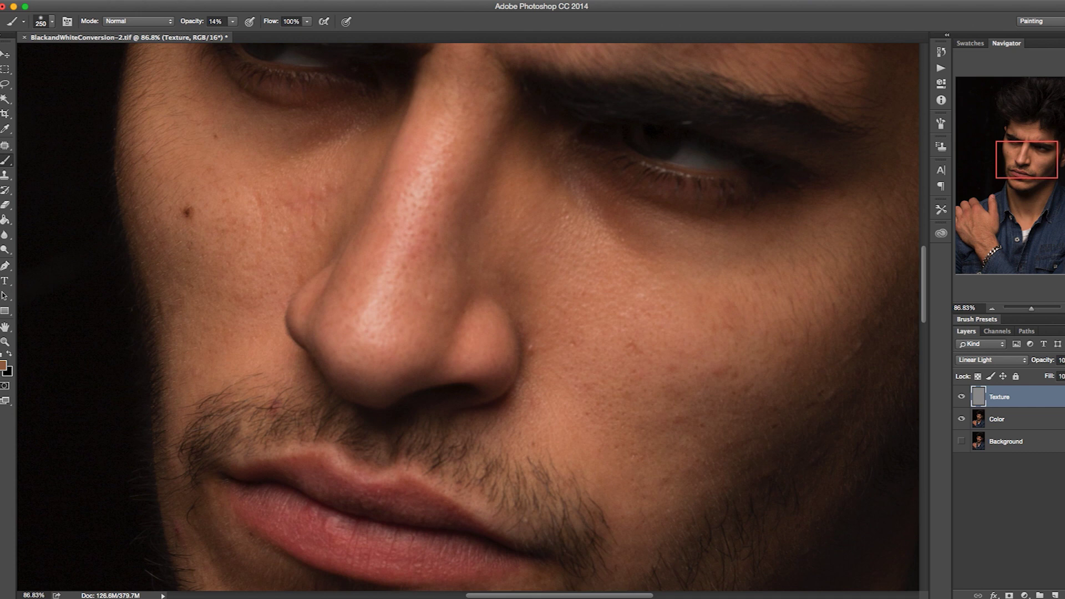
# On the Color layer, patch the red blotch on the cheek beside the nose with clean nearby skin and deselect.
pyautogui.scroll(4, 384, 204)
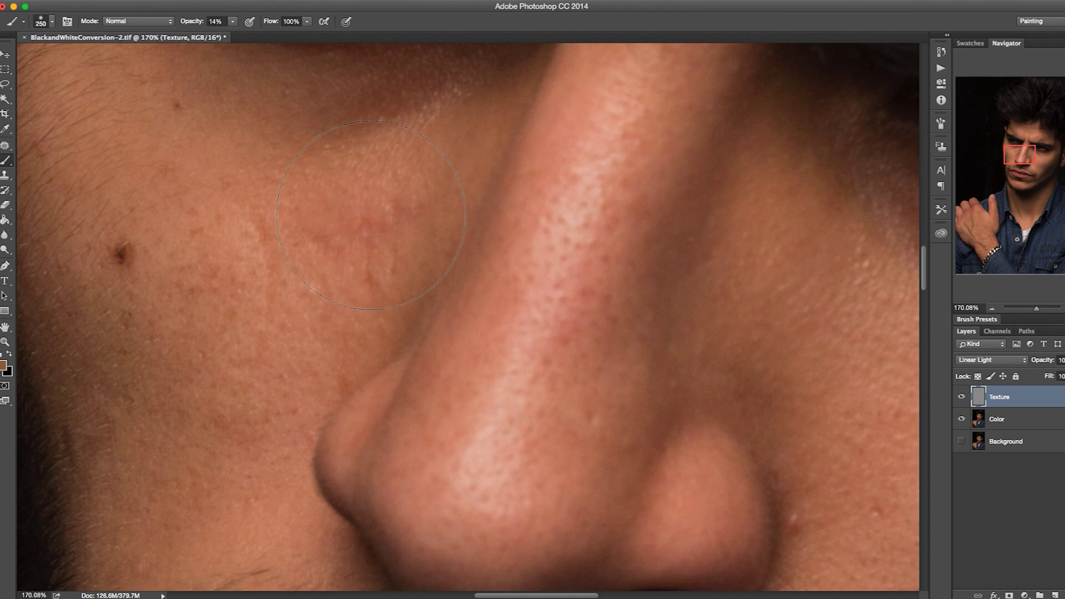
pyautogui.click(1026, 418)
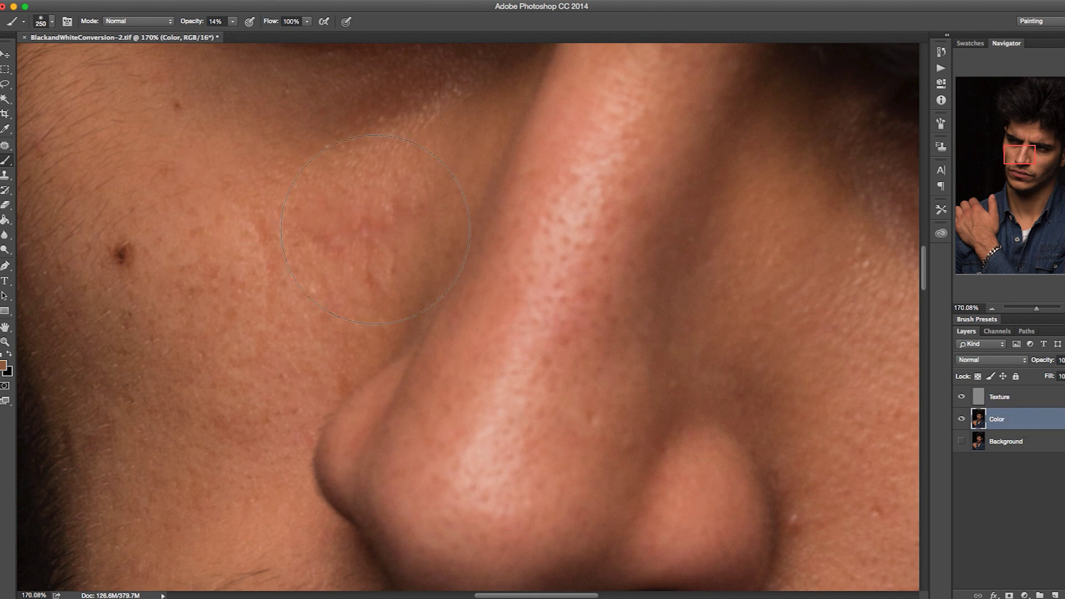
pyautogui.click(5, 145)
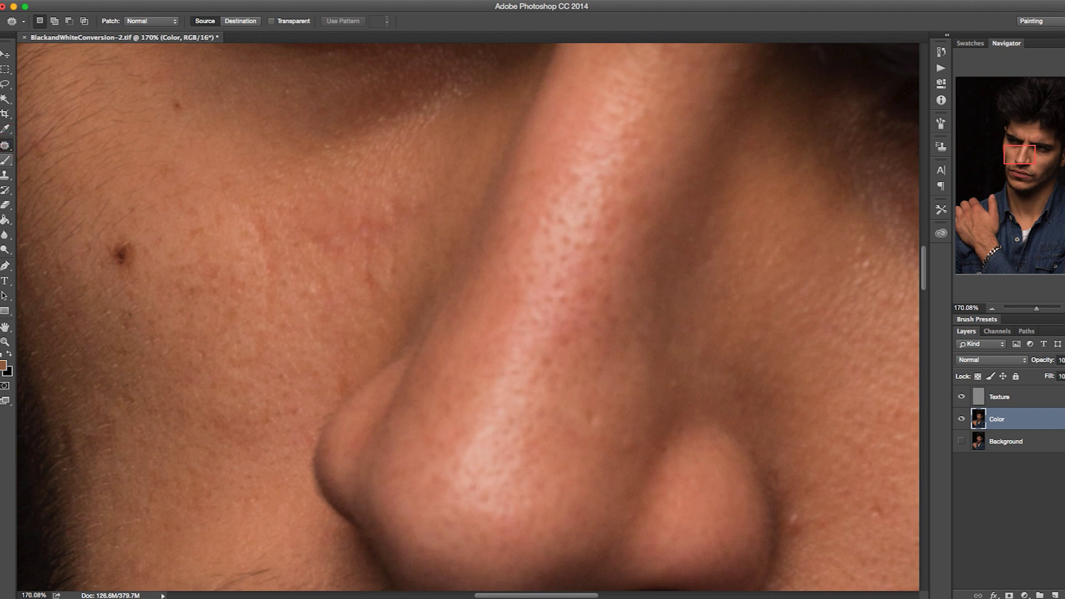
pyautogui.click(6, 146)
pyautogui.click(53, 163)
pyautogui.moveTo(298, 215)
pyautogui.mouseDown()
pyautogui.moveTo(297, 245)
pyautogui.moveTo(348, 273)
pyautogui.moveTo(398, 268)
pyautogui.mouseUp()
pyautogui.moveTo(424, 206); pyautogui.dragTo(288, 255)
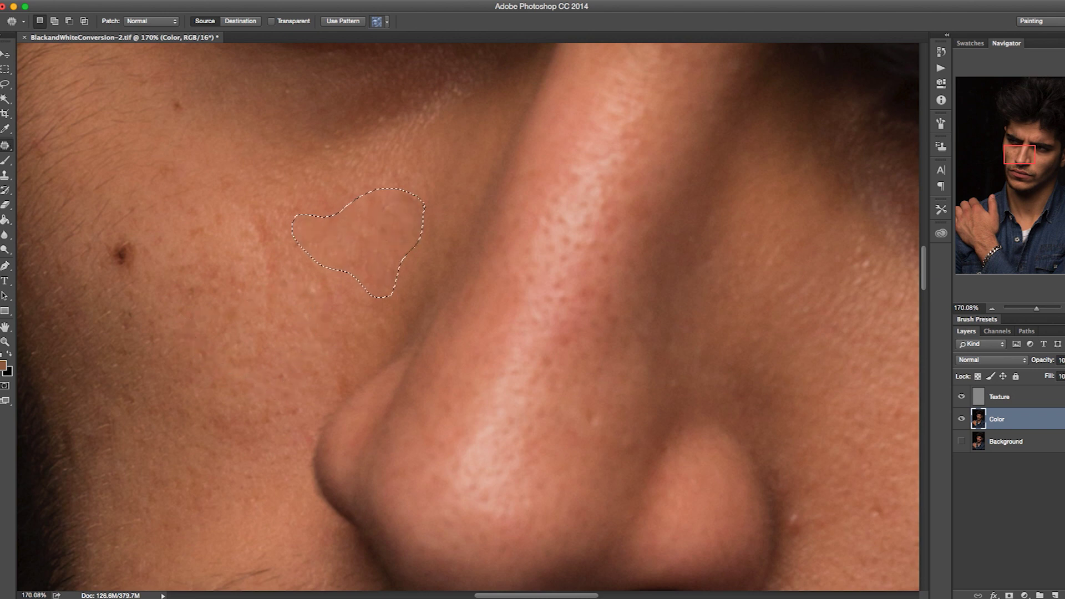
pyautogui.press('super+d')
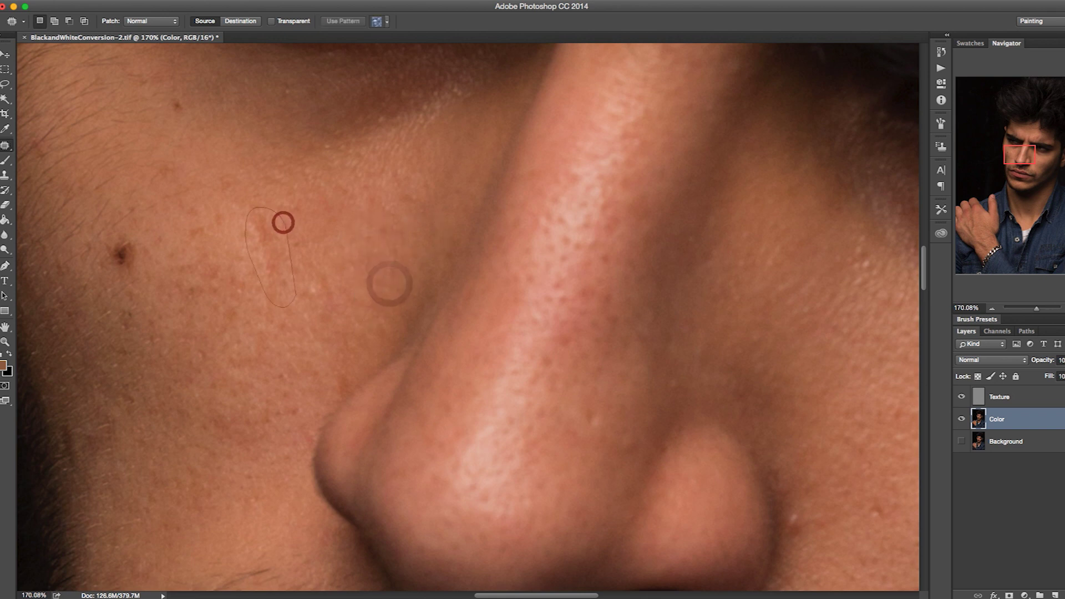
# Patch the remaining reddish marks on the same cheek and the uneven spot beside the nostril.
pyautogui.moveTo(342, 183); pyautogui.dragTo(410, 171)
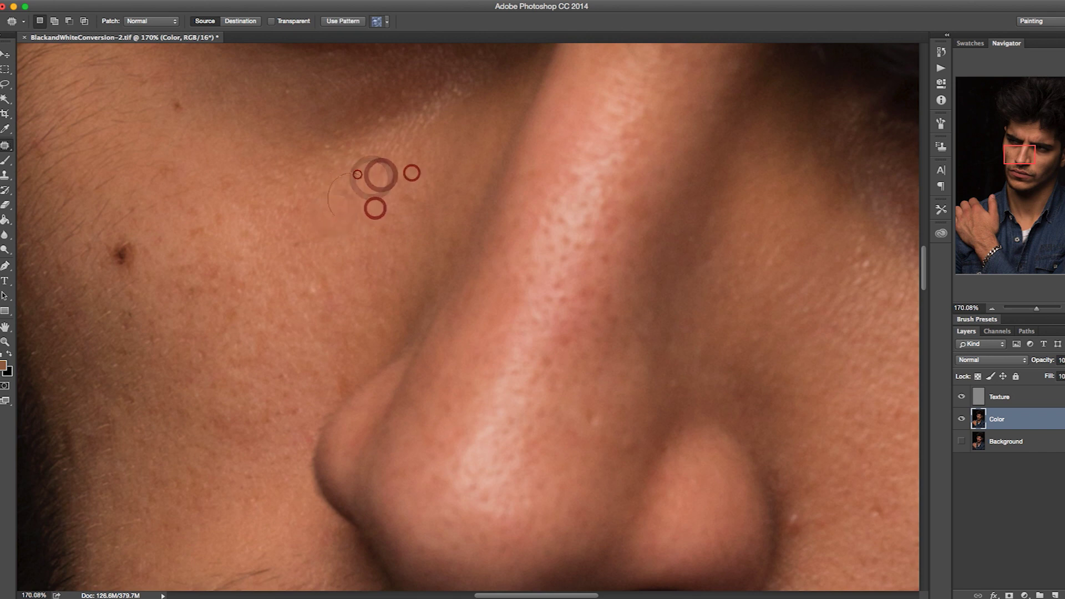
pyautogui.click(355, 205)
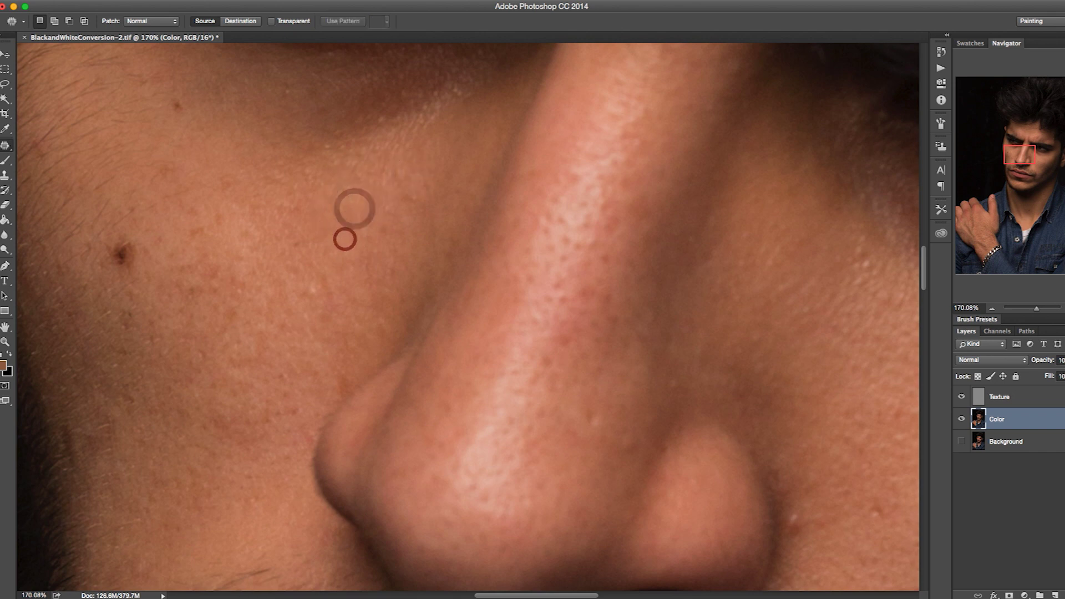
pyautogui.hscroll(-3, 345, 239)
pyautogui.scroll(-2, 345, 239)
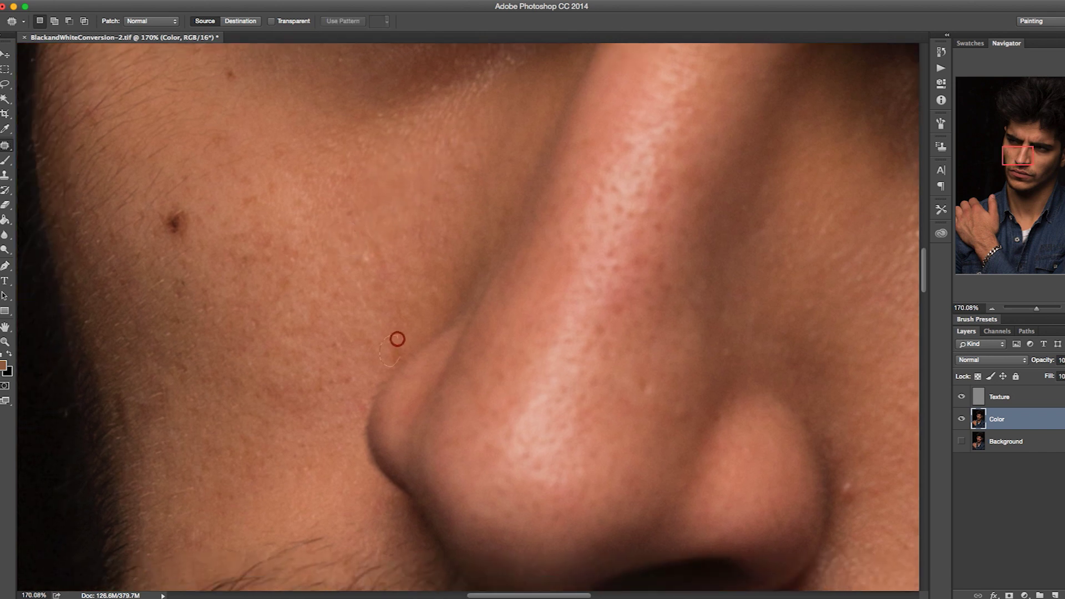
# Patch the uneven skin tones along the outer cheek on the mole's side, from below the eye downward.
pyautogui.scroll(3, 408, 331)
pyautogui.hscroll(-2, 408, 331)
pyautogui.scroll(1, 408, 330)
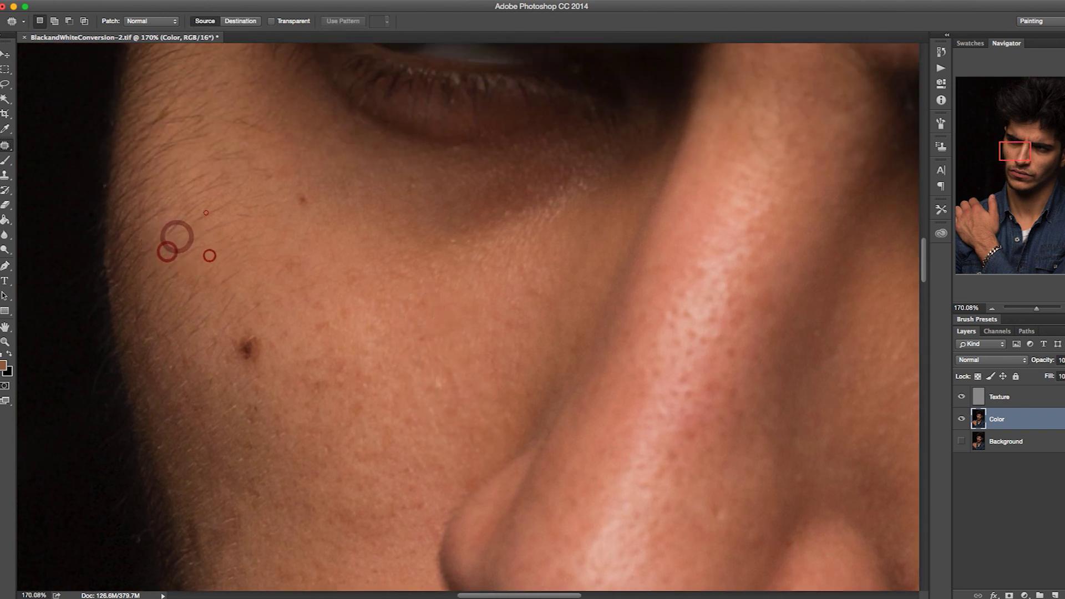
pyautogui.click(221, 171)
pyautogui.click(231, 206)
pyautogui.click(253, 227)
pyautogui.moveTo(300, 152)
pyautogui.mouseDown()
pyautogui.moveTo(290, 185)
pyautogui.moveTo(299, 166)
pyautogui.moveTo(260, 208)
pyautogui.mouseUp()
pyautogui.click(261, 208)
pyautogui.moveTo(303, 157); pyautogui.dragTo(300, 160)
pyautogui.moveTo(288, 174); pyautogui.dragTo(251, 216)
pyautogui.click(251, 217)
pyautogui.scroll(-5, 287, 175)
pyautogui.moveTo(262, 256)
pyautogui.mouseDown()
pyautogui.moveTo(227, 277)
pyautogui.moveTo(244, 253)
pyautogui.mouseUp()
pyautogui.click(238, 244)
# Patch the uneven tones on the forehead near the temple, above the eyebrow on the mole's side.
pyautogui.scroll(15, 238, 244)
pyautogui.hscroll(4, 238, 244)
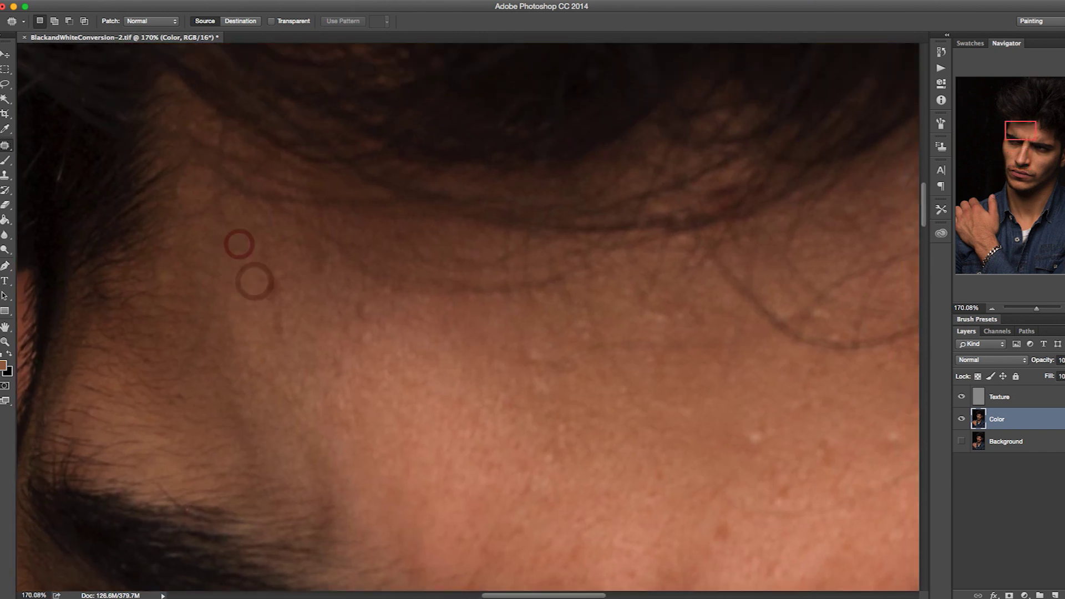
pyautogui.moveTo(293, 357); pyautogui.dragTo(271, 270)
pyautogui.moveTo(267, 305); pyautogui.dragTo(336, 366)
pyautogui.click(335, 366)
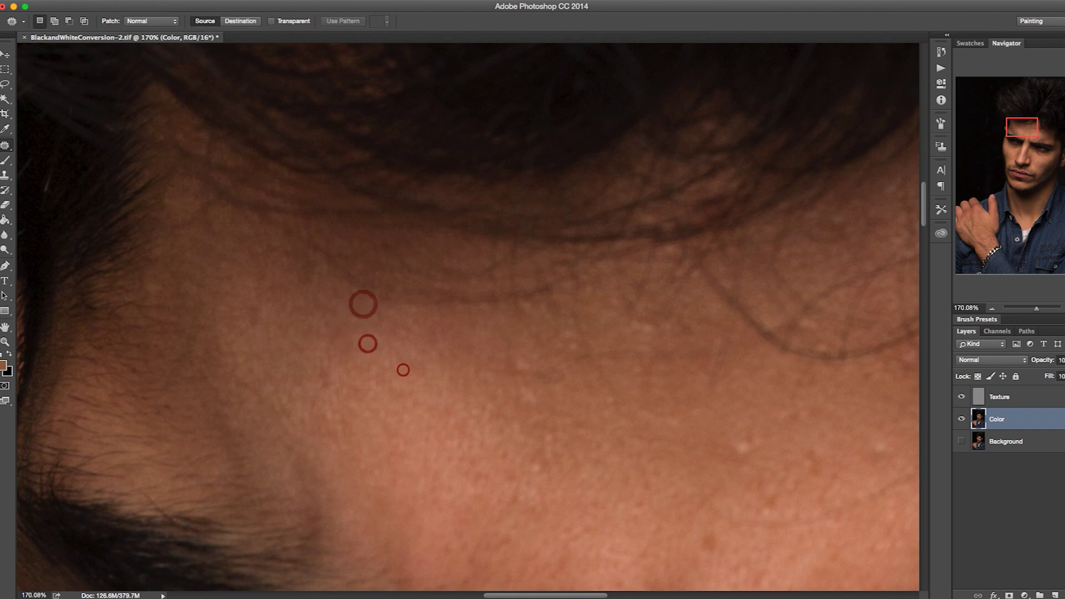
# Patch the light and reddish spots across the middle of the forehead below the hairline.
pyautogui.hscroll(6, 383, 355)
pyautogui.scroll(-2, 383, 355)
pyautogui.scroll(-4, 385, 357)
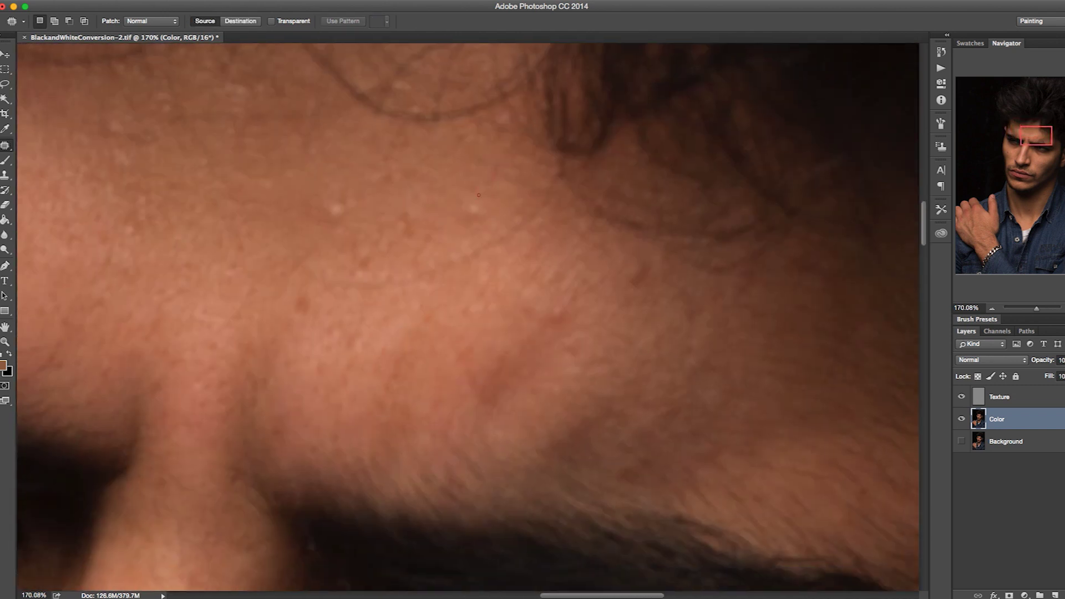
pyautogui.moveTo(479, 195); pyautogui.dragTo(459, 183)
pyautogui.click(458, 183)
pyautogui.moveTo(350, 202); pyautogui.dragTo(290, 210)
pyautogui.click(290, 209)
pyautogui.moveTo(370, 231)
pyautogui.mouseDown()
pyautogui.moveTo(369, 206)
pyautogui.moveTo(372, 249)
pyautogui.moveTo(370, 224)
pyautogui.moveTo(464, 201)
pyautogui.mouseUp()
pyautogui.click(368, 206)
pyautogui.click(369, 224)
pyautogui.click(464, 200)
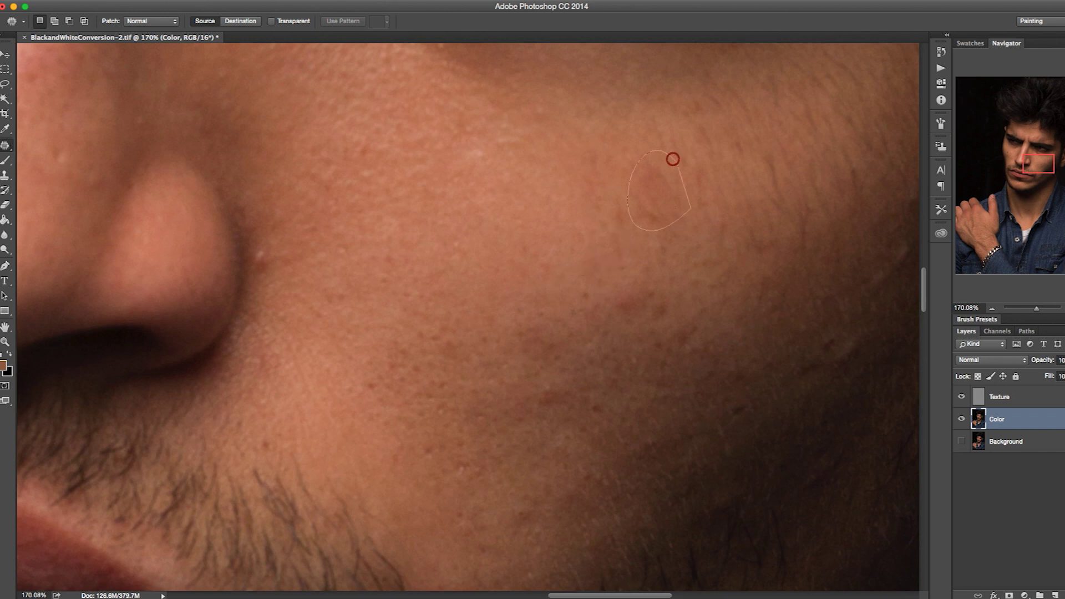
# Patch the discolored areas on the upper outer cheek on the ear side of the face.
pyautogui.moveTo(675, 207); pyautogui.dragTo(720, 209)
pyautogui.click(720, 209)
pyautogui.moveTo(623, 152)
pyautogui.mouseDown()
pyautogui.moveTo(582, 155)
pyautogui.moveTo(638, 194)
pyautogui.mouseUp()
pyautogui.moveTo(628, 203)
pyautogui.mouseDown()
pyautogui.moveTo(643, 145)
pyautogui.moveTo(663, 153)
pyautogui.mouseUp()
pyautogui.click(662, 153)
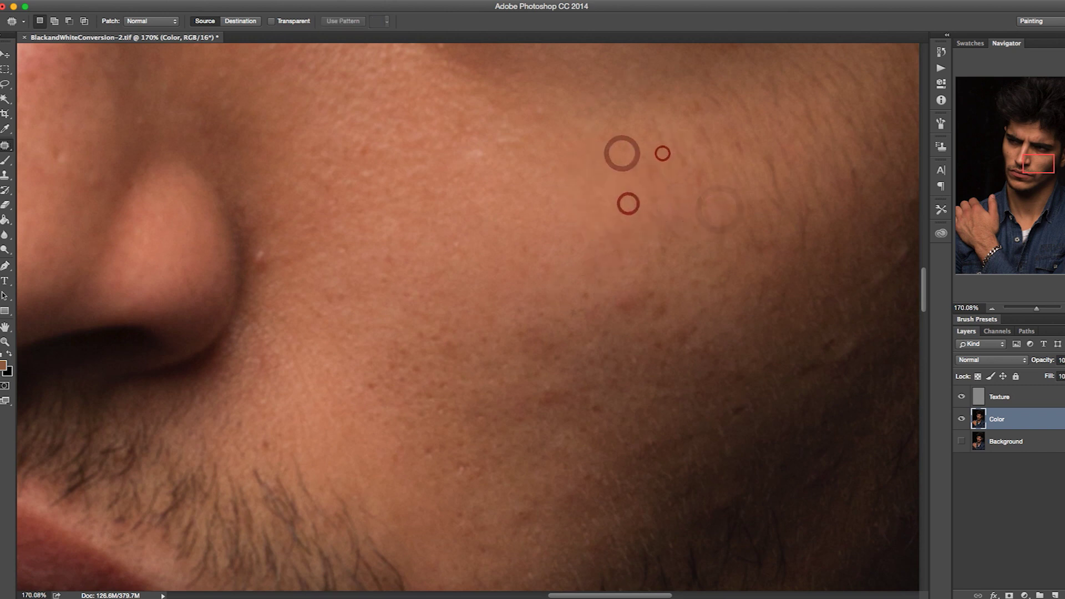
pyautogui.moveTo(651, 251)
pyautogui.mouseDown()
pyautogui.moveTo(673, 325)
pyautogui.moveTo(673, 261)
pyautogui.mouseUp()
pyautogui.moveTo(654, 292)
pyautogui.mouseDown()
pyautogui.moveTo(678, 213)
pyautogui.moveTo(676, 227)
pyautogui.mouseUp()
pyautogui.click(675, 227)
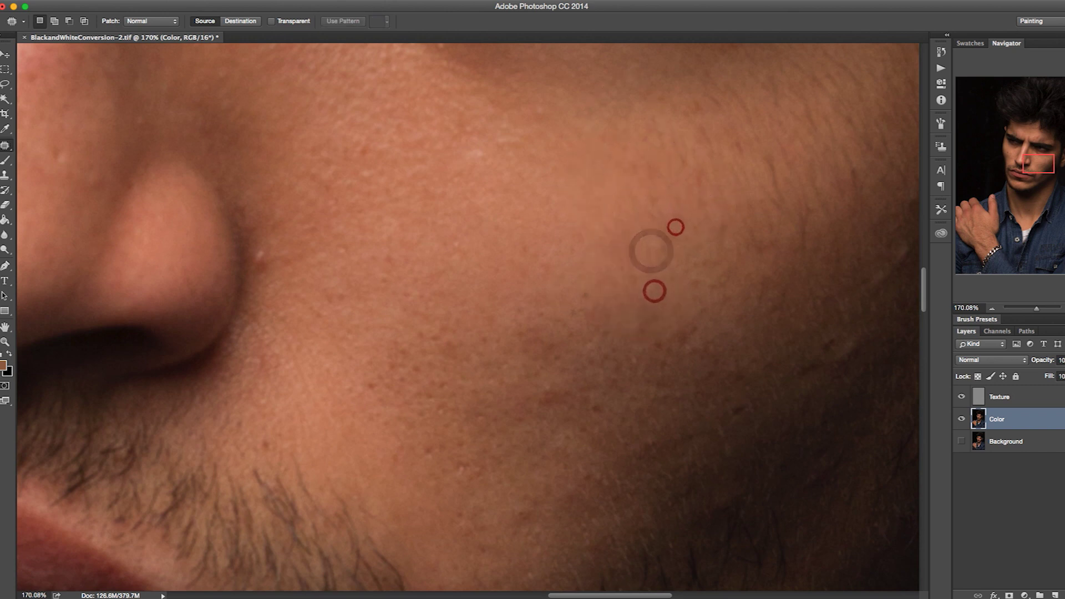
# Patch the dark, blotchy spots in the middle of the ear-side cheek, where the skin turns into shadow.
pyautogui.scroll(-3, 676, 227)
pyautogui.hscroll(2, 675, 227)
pyautogui.moveTo(578, 232); pyautogui.dragTo(581, 238)
pyautogui.moveTo(567, 252); pyautogui.dragTo(585, 208)
pyautogui.click(586, 209)
pyautogui.moveTo(514, 233)
pyautogui.mouseDown()
pyautogui.moveTo(480, 239)
pyautogui.moveTo(514, 233)
pyautogui.mouseUp()
pyautogui.moveTo(509, 276); pyautogui.dragTo(518, 215)
pyautogui.click(551, 213)
pyautogui.moveTo(522, 301); pyautogui.dragTo(543, 294)
pyautogui.click(553, 299)
pyautogui.click(549, 293)
pyautogui.moveTo(471, 315); pyautogui.dragTo(513, 332)
pyautogui.click(528, 341)
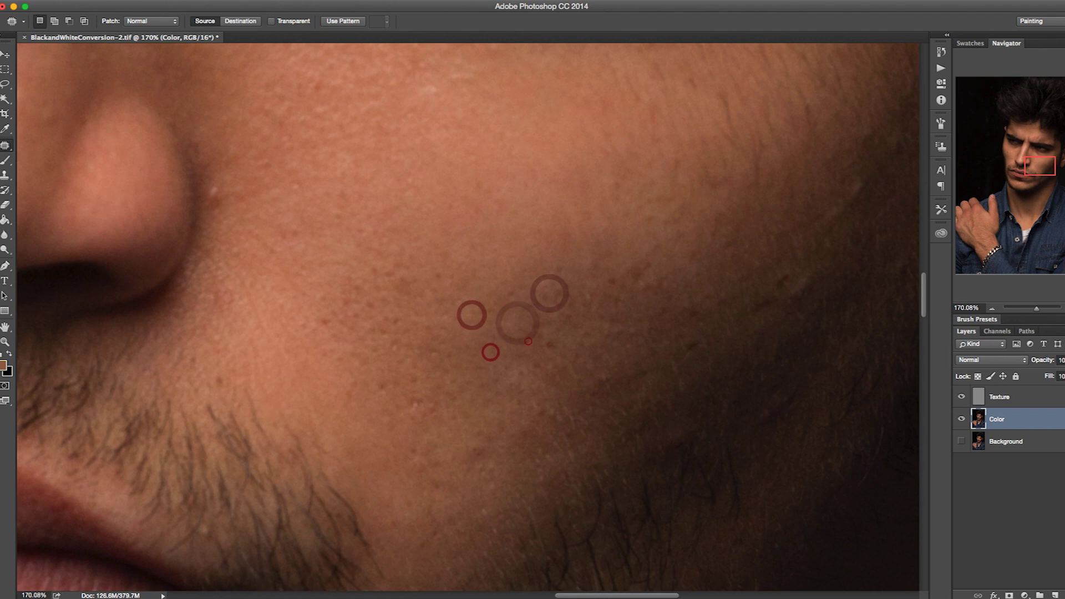
# Patch the uneven tones in the shadowed part of the cheek toward the jaw and beard.
pyautogui.hscroll(10, 528, 341)
pyautogui.scroll(-1, 528, 341)
pyautogui.moveTo(515, 234); pyautogui.dragTo(532, 216)
pyautogui.moveTo(531, 217); pyautogui.dragTo(534, 194)
pyautogui.click(537, 259)
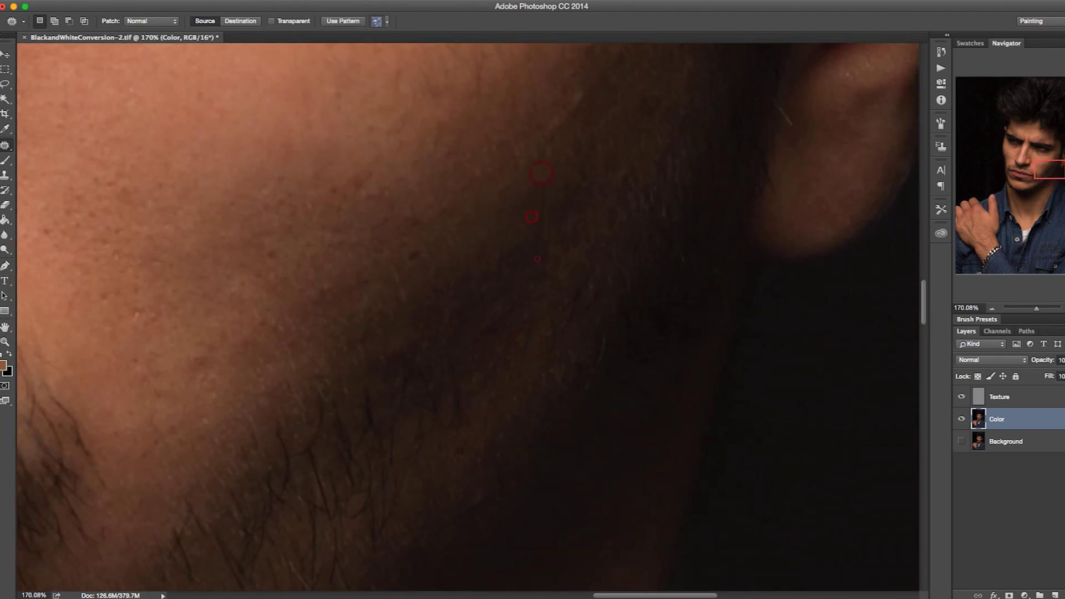
pyautogui.moveTo(436, 275); pyautogui.dragTo(441, 259)
pyautogui.moveTo(441, 259); pyautogui.dragTo(471, 241)
pyautogui.click(471, 242)
pyautogui.moveTo(428, 202); pyautogui.dragTo(432, 206)
pyautogui.moveTo(434, 227)
pyautogui.mouseDown()
pyautogui.moveTo(475, 227)
pyautogui.moveTo(465, 301)
pyautogui.moveTo(504, 270)
pyautogui.mouseUp()
pyautogui.click(475, 224)
# Patch the blotchy color on the shadowed cheek in front of the earlobe.
pyautogui.scroll(5, 475, 225)
pyautogui.hscroll(2, 475, 224)
pyautogui.moveTo(548, 214); pyautogui.dragTo(586, 171)
pyautogui.click(585, 171)
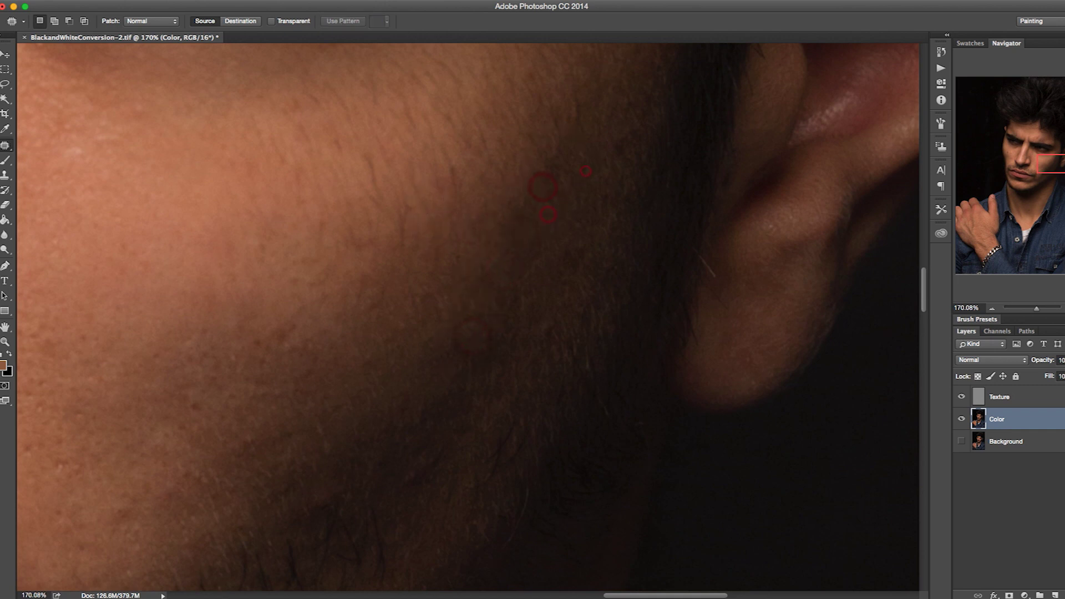
pyautogui.moveTo(577, 215); pyautogui.dragTo(578, 216)
pyautogui.moveTo(564, 335); pyautogui.dragTo(557, 314)
pyautogui.moveTo(577, 267); pyautogui.dragTo(672, 296)
# Patch the bright and uneven patches on the cheek just below the ear-side eye.
pyautogui.moveTo(476, 267); pyautogui.dragTo(490, 218)
pyautogui.click(490, 219)
pyautogui.moveTo(535, 177); pyautogui.dragTo(583, 179)
pyautogui.click(583, 179)
pyautogui.hscroll(-6, 583, 178)
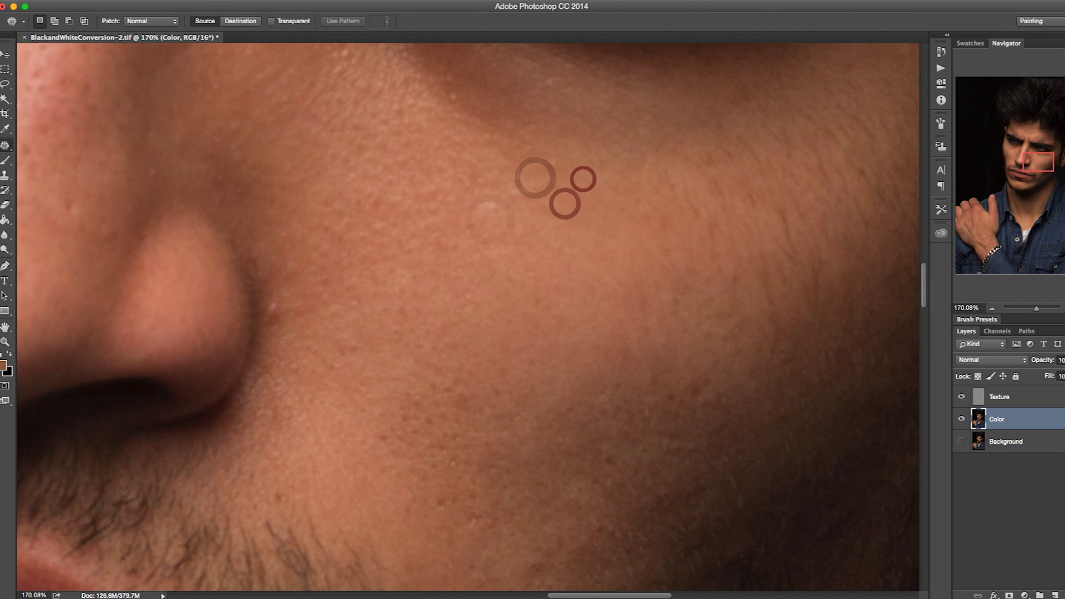
# Patch the uneven skin color in the stubble near the corner of the mouth.
pyautogui.scroll(-10, 565, 204)
pyautogui.hscroll(-3, 564, 204)
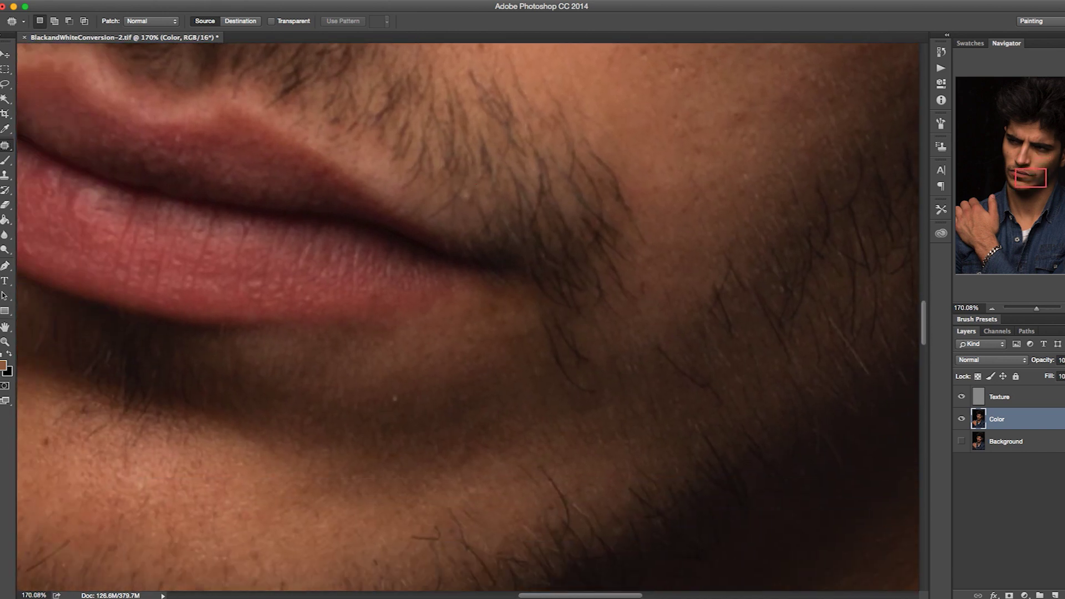
pyautogui.moveTo(479, 207); pyautogui.dragTo(521, 200)
pyautogui.click(521, 200)
pyautogui.scroll(8, 521, 200)
pyautogui.hscroll(3, 521, 199)
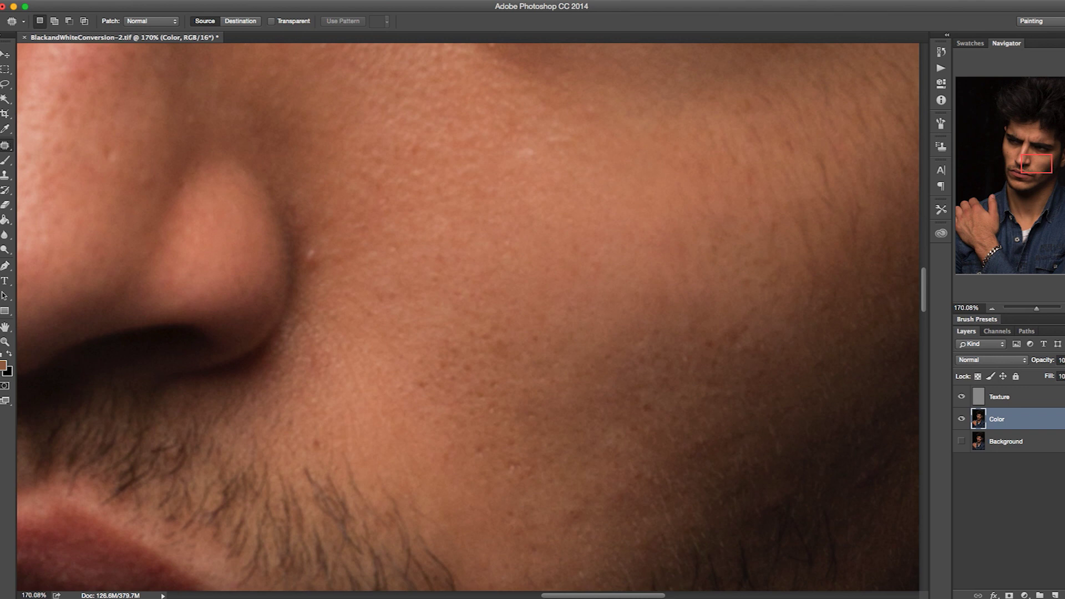
# Patch the small bright blemish beside the nostril on the Color layer using smooth cheek skin.
pyautogui.scroll(5, 433, 307)
pyautogui.hscroll(-3, 433, 307)
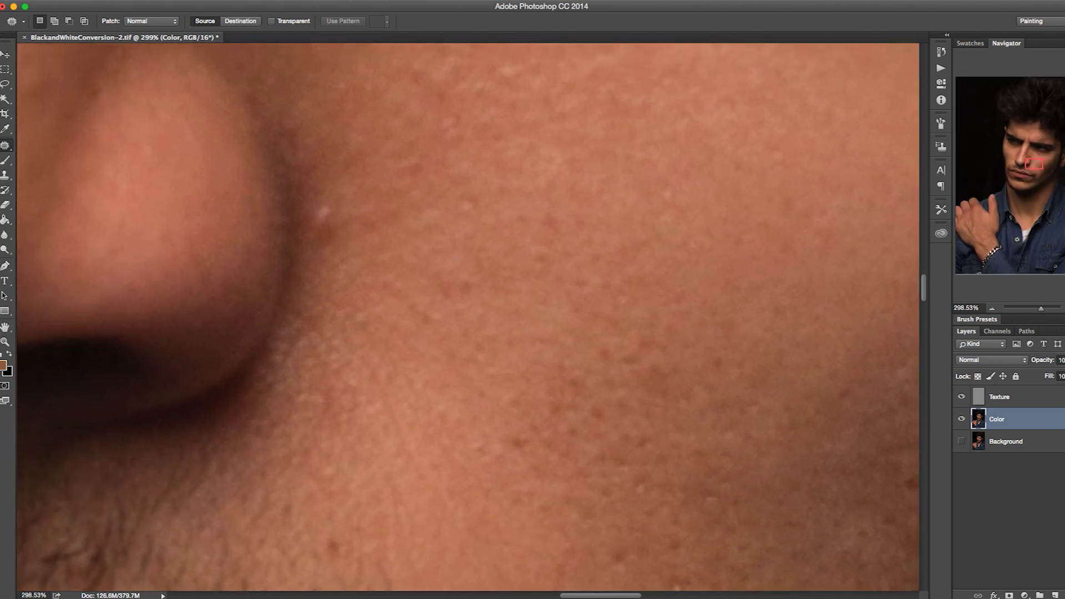
pyautogui.moveTo(343, 212)
pyautogui.mouseDown()
pyautogui.moveTo(327, 261)
pyautogui.moveTo(353, 183)
pyautogui.moveTo(336, 242)
pyautogui.moveTo(358, 183)
pyautogui.moveTo(402, 144)
pyautogui.mouseUp()
# Patch the same nostril blemish on the Texture layer, temporarily hiding the Color layer to work on the gray detail, and deselect.
pyautogui.click(1005, 397)
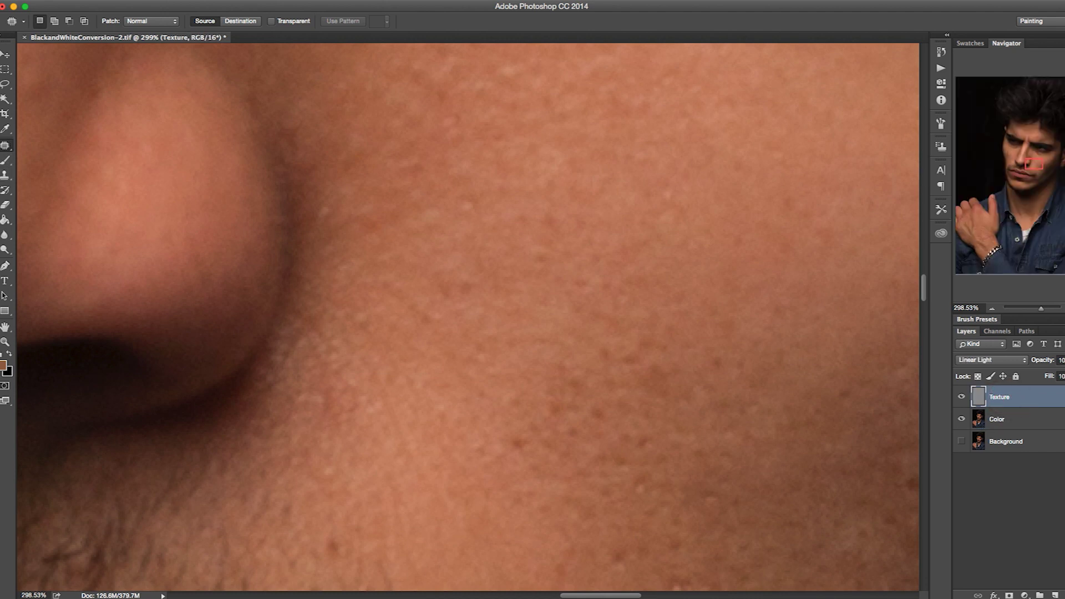
pyautogui.moveTo(338, 229)
pyautogui.mouseDown()
pyautogui.moveTo(358, 177)
pyautogui.moveTo(393, 177)
pyautogui.mouseUp()
pyautogui.click(961, 418)
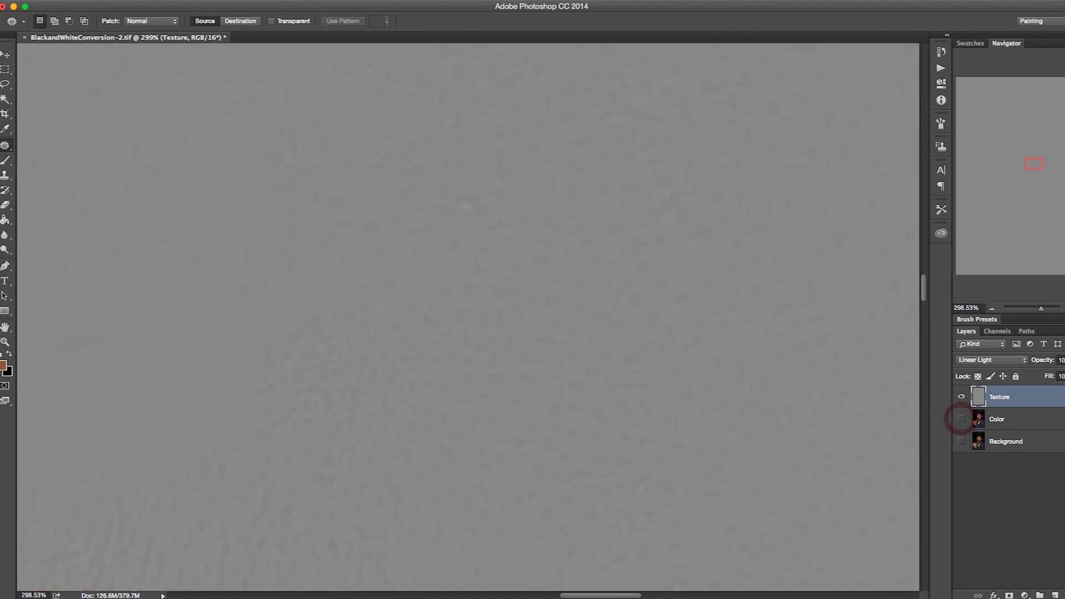
pyautogui.moveTo(309, 223)
pyautogui.mouseDown()
pyautogui.moveTo(353, 231)
pyautogui.moveTo(329, 240)
pyautogui.moveTo(369, 187)
pyautogui.moveTo(347, 195)
pyautogui.moveTo(362, 248)
pyautogui.mouseUp()
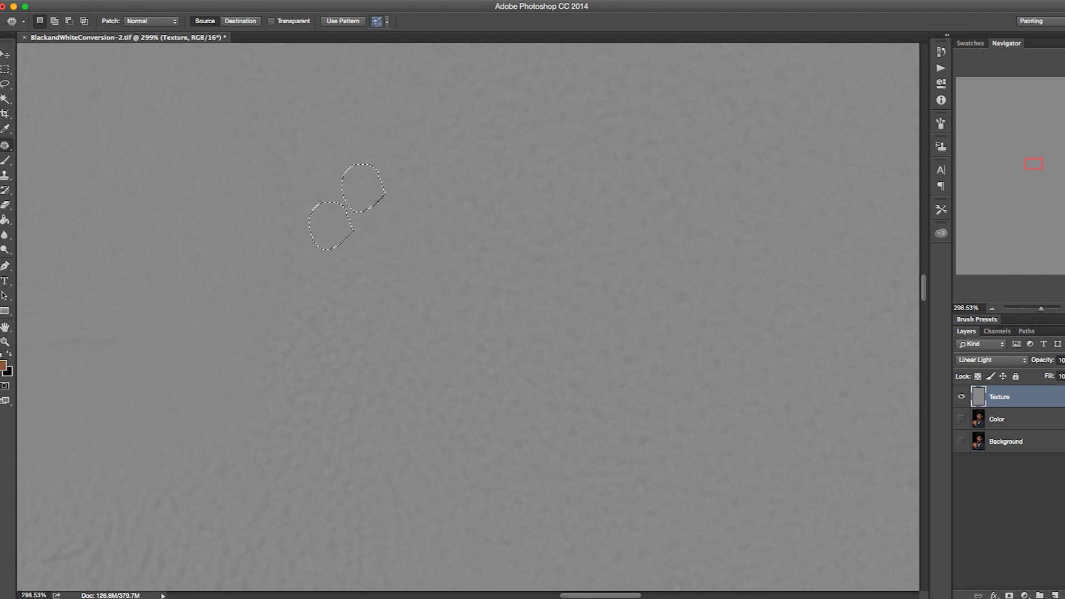
pyautogui.click(961, 419)
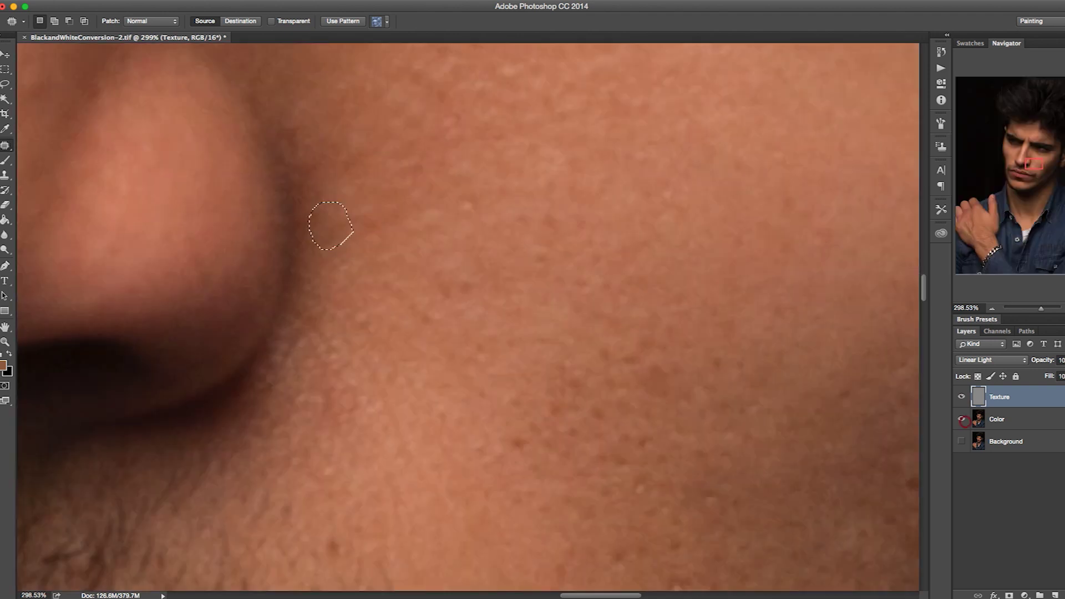
pyautogui.hscroll(-3, 540, 339)
pyautogui.click(541, 339)
# Compare the retouched face with the original Background layer several times and examine the mouth and mustache area up close.
pyautogui.scroll(-8, 541, 338)
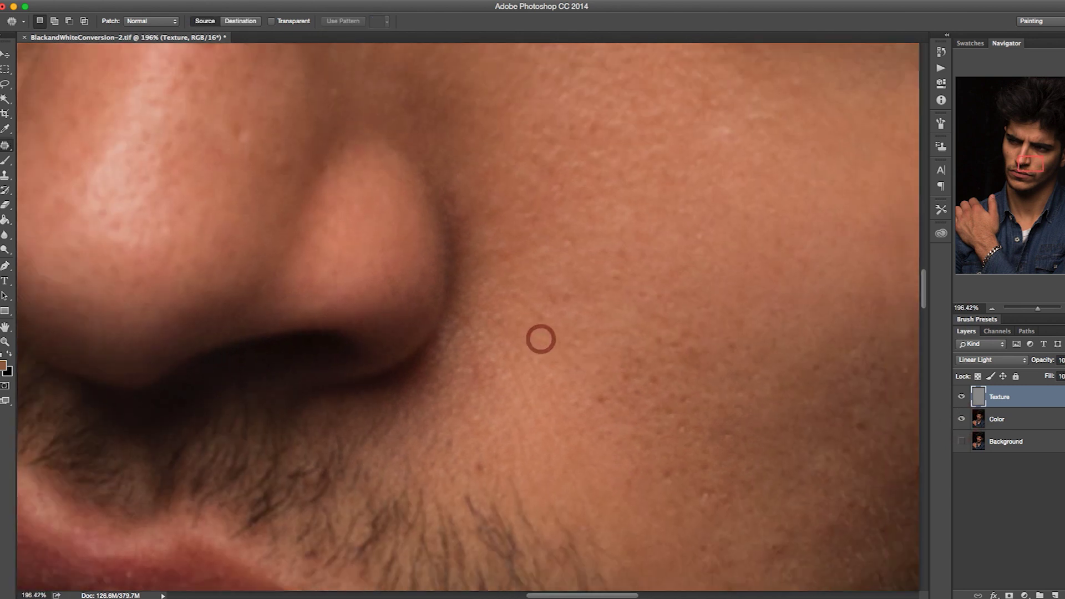
pyautogui.scroll(-2, 509, 317)
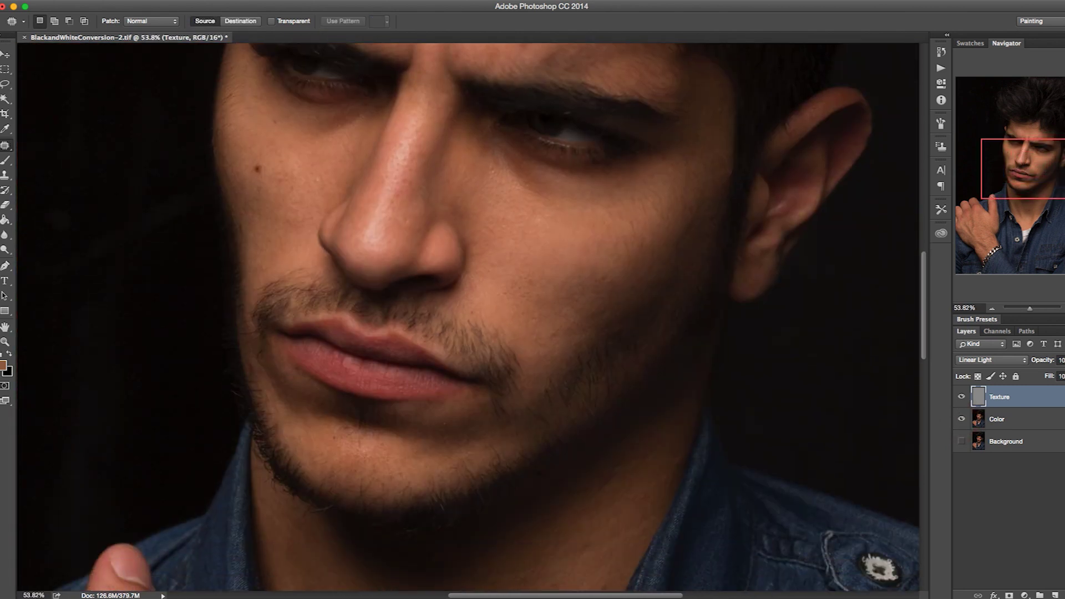
pyautogui.scroll(3, 510, 318)
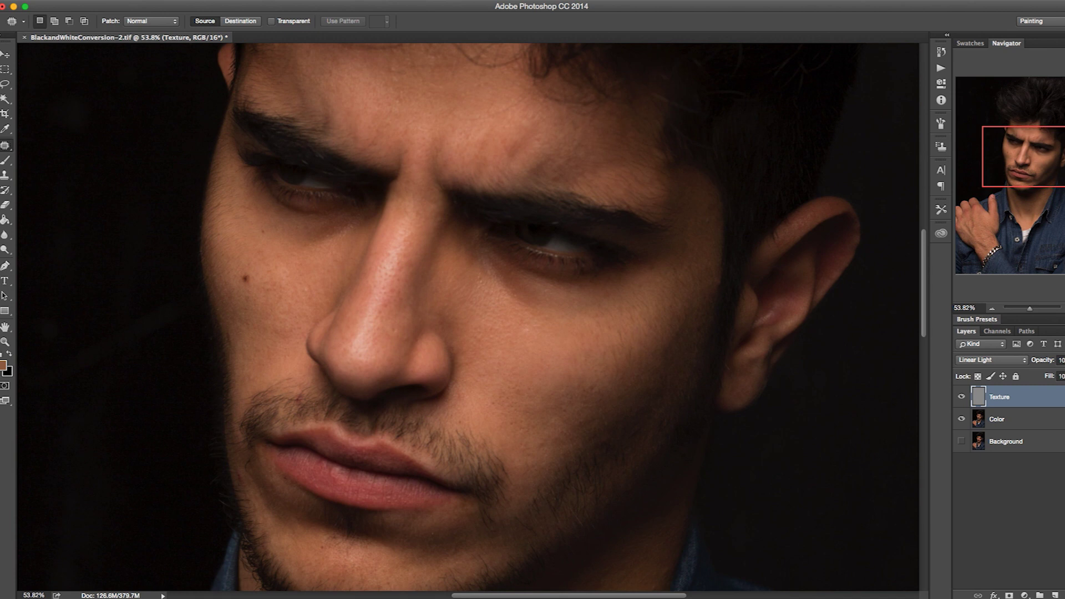
pyautogui.keyDown('alt'); pyautogui.click(957, 440); pyautogui.keyUp('alt')
pyautogui.keyDown('alt'); pyautogui.click(956, 439); pyautogui.keyUp('alt')
pyautogui.keyDown('alt'); pyautogui.click(956, 439); pyautogui.keyUp('alt')
pyautogui.keyDown('alt'); pyautogui.click(955, 439); pyautogui.keyUp('alt')
pyautogui.keyDown('alt'); pyautogui.click(956, 440); pyautogui.keyUp('alt')
pyautogui.keyDown('alt'); pyautogui.click(956, 439); pyautogui.keyUp('alt')
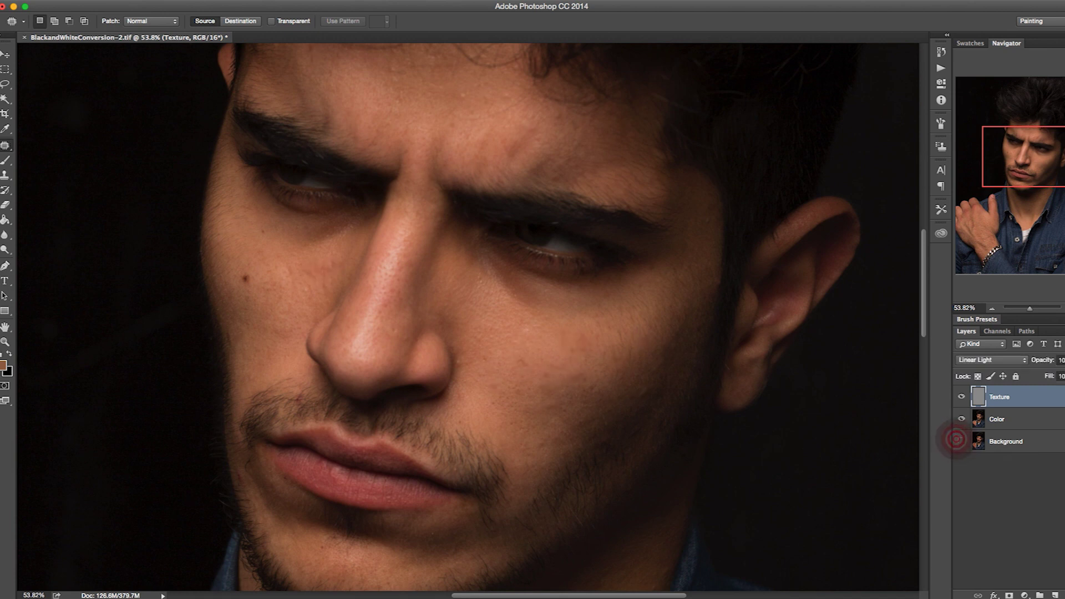
pyautogui.keyDown('alt'); pyautogui.click(955, 440); pyautogui.keyUp('alt')
pyautogui.keyDown('alt'); pyautogui.click(956, 439); pyautogui.keyUp('alt')
pyautogui.scroll(10, 482, 330)
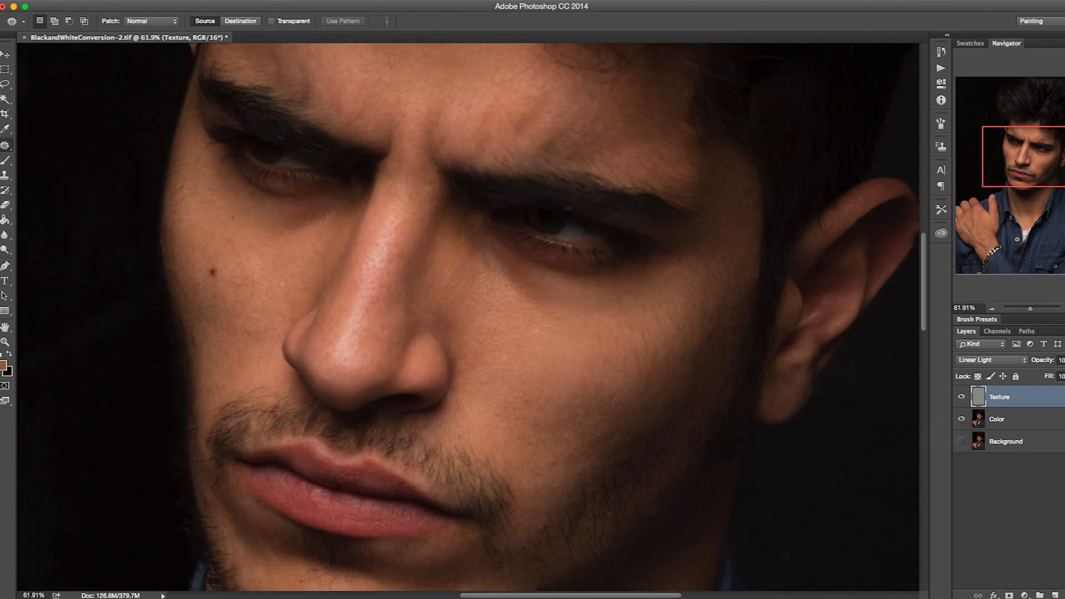
pyautogui.scroll(5, 468, 317)
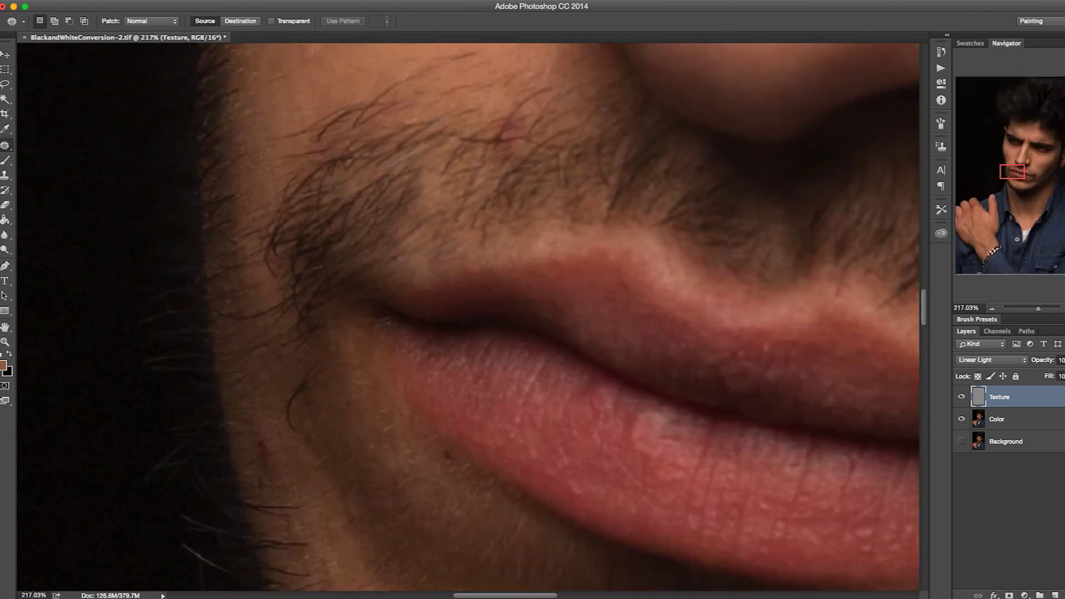
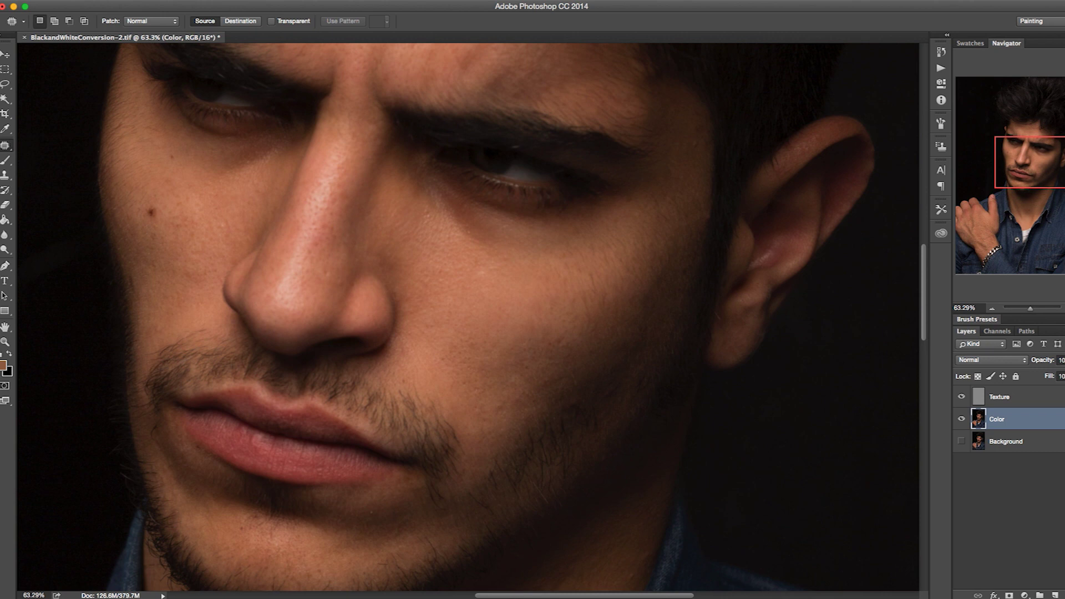
# Add an empty layer above the Color layer and sample the smooth lower-cheek skin tone for painting with the Brush.
pyautogui.click(1055, 595)
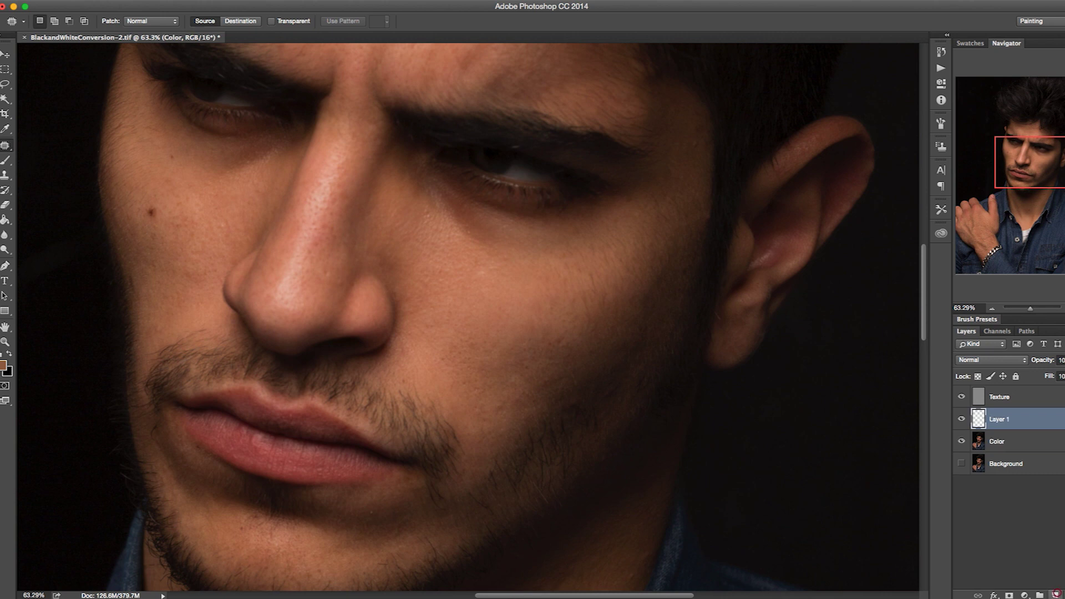
pyautogui.click(5, 129)
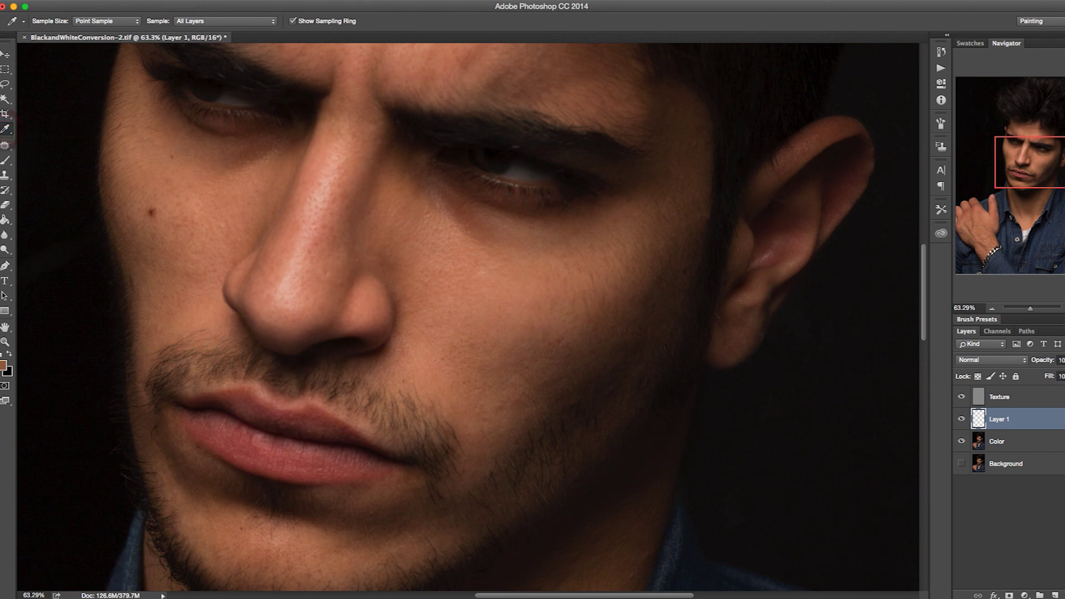
pyautogui.click(503, 386)
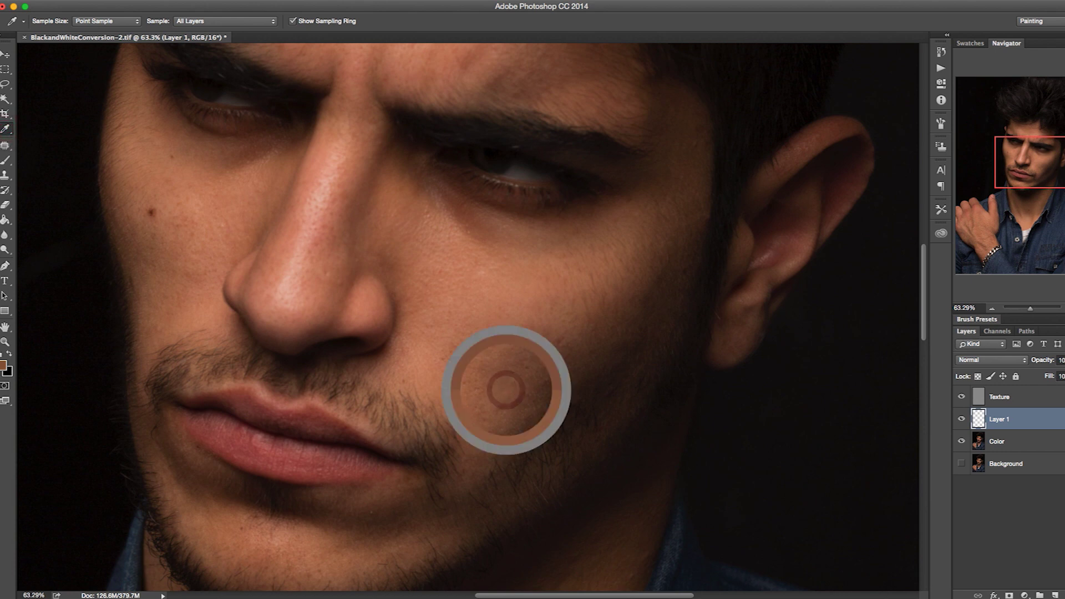
pyautogui.press('b')
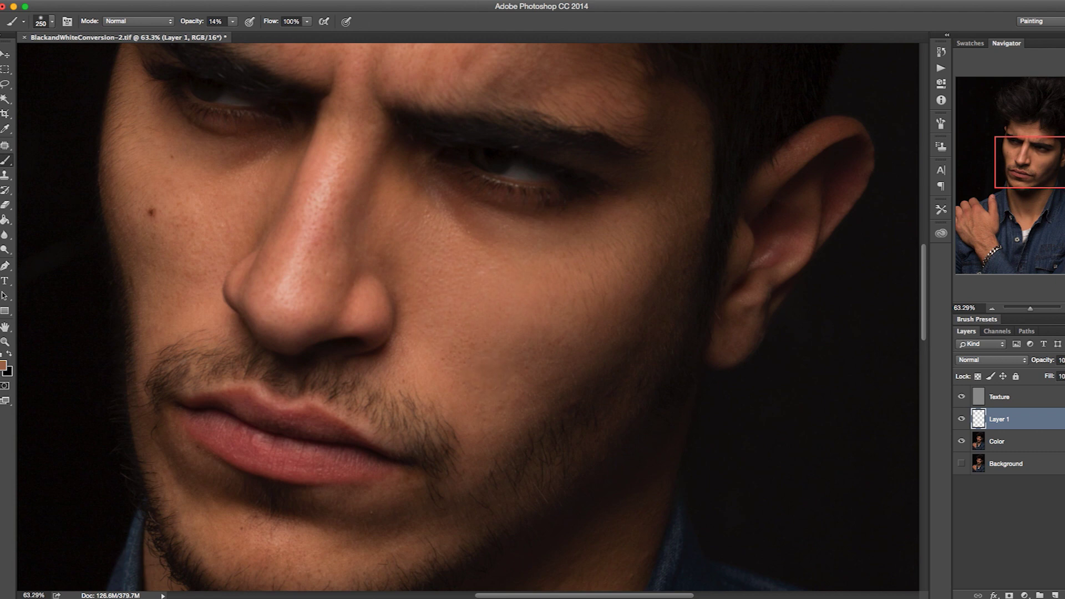
# Lower the new layer's opacity to 51% and compare the retouched face with the original Background layer.
pyautogui.click(960, 420)
pyautogui.moveTo(1061, 373); pyautogui.dragTo(1057, 374)
pyautogui.click(961, 458)
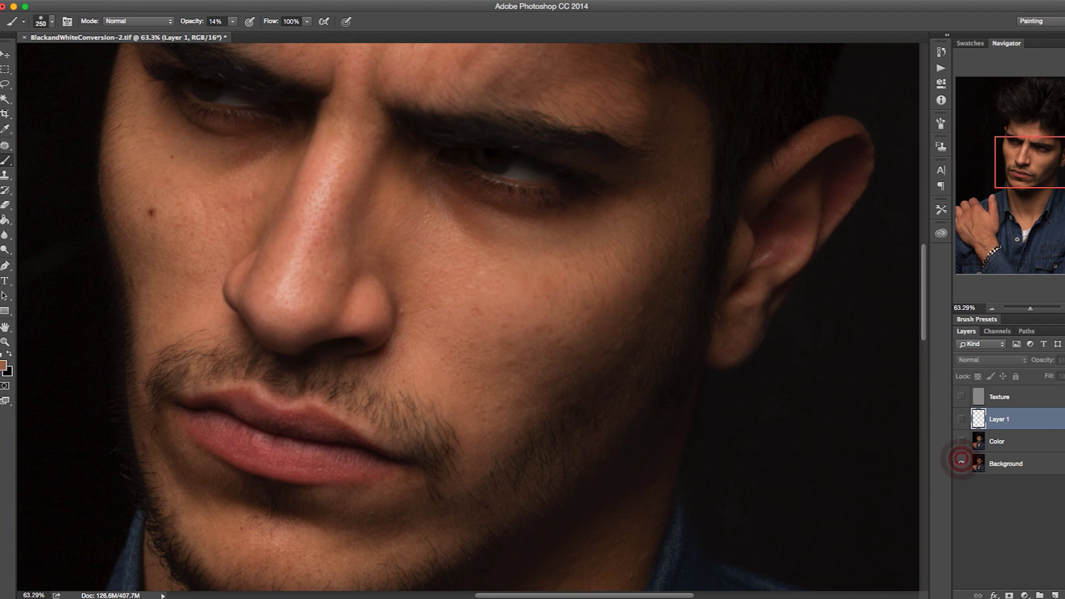
pyautogui.keyDown('alt'); pyautogui.click(961, 459); pyautogui.keyUp('alt')
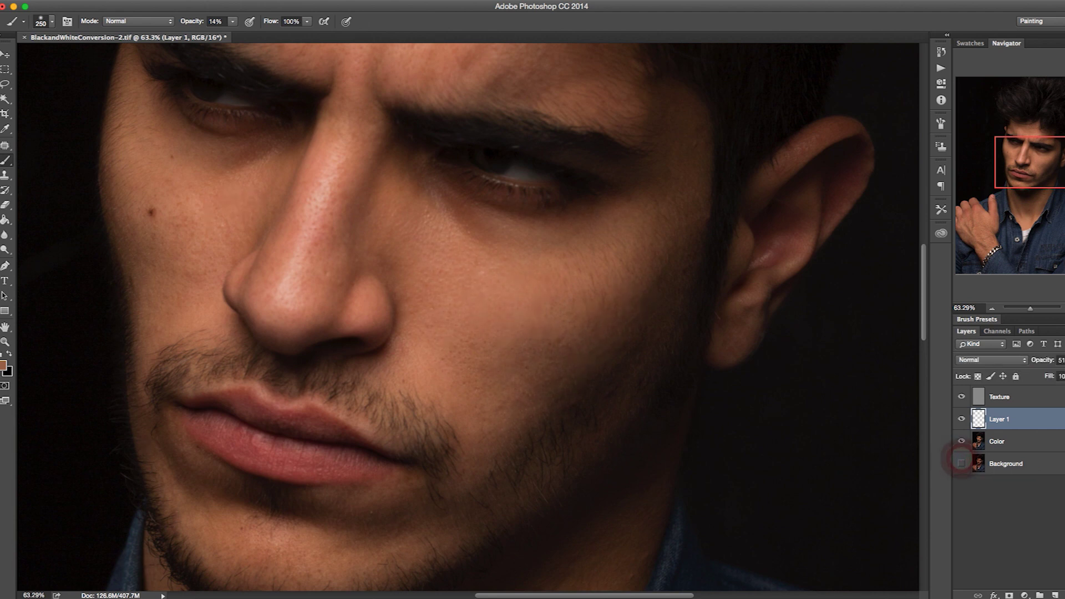
pyautogui.press('super+plus')
pyautogui.keyDown('alt'); pyautogui.click(960, 463); pyautogui.keyUp('alt')
pyautogui.keyDown('alt'); pyautogui.click(960, 463); pyautogui.keyUp('alt')
pyautogui.keyDown('alt'); pyautogui.click(960, 463); pyautogui.keyUp('alt')
pyautogui.keyDown('alt'); pyautogui.click(960, 463); pyautogui.keyUp('alt')
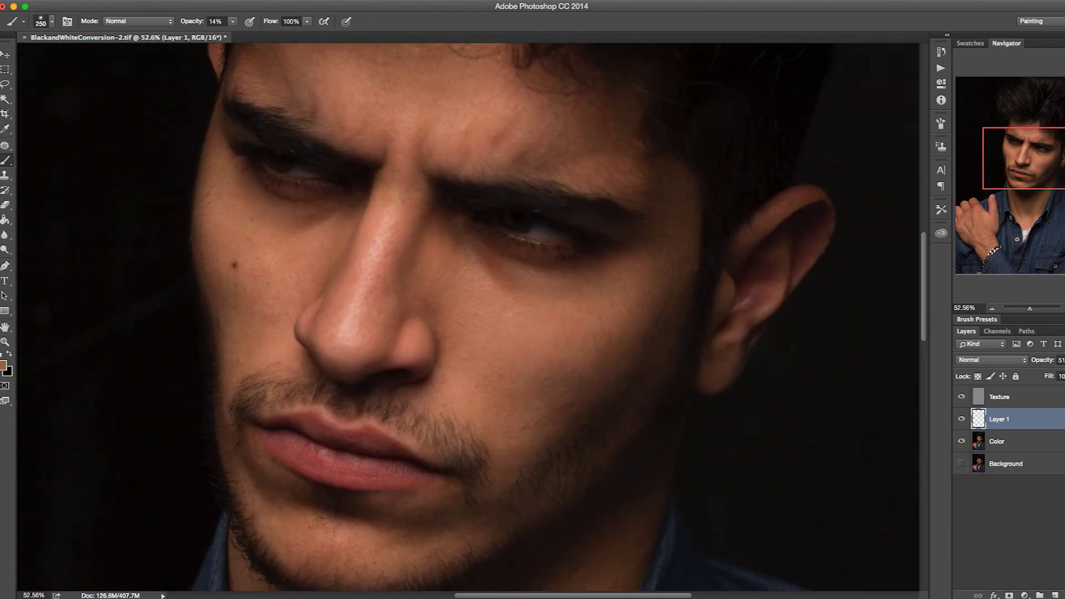
# Sample the skin tone beside the mole and brush it softly over the uneven color on that cheek.
pyautogui.hscroll(-2, 468, 317)
pyautogui.scroll(2, 464, 315)
pyautogui.hscroll(-2, 468, 316)
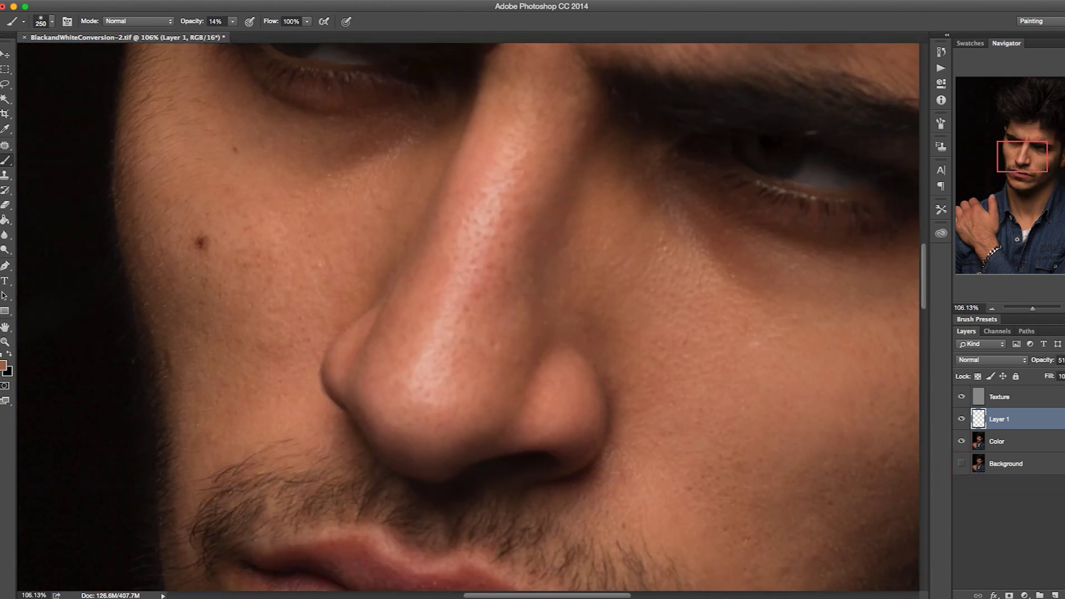
pyautogui.scroll(3, 25, 369)
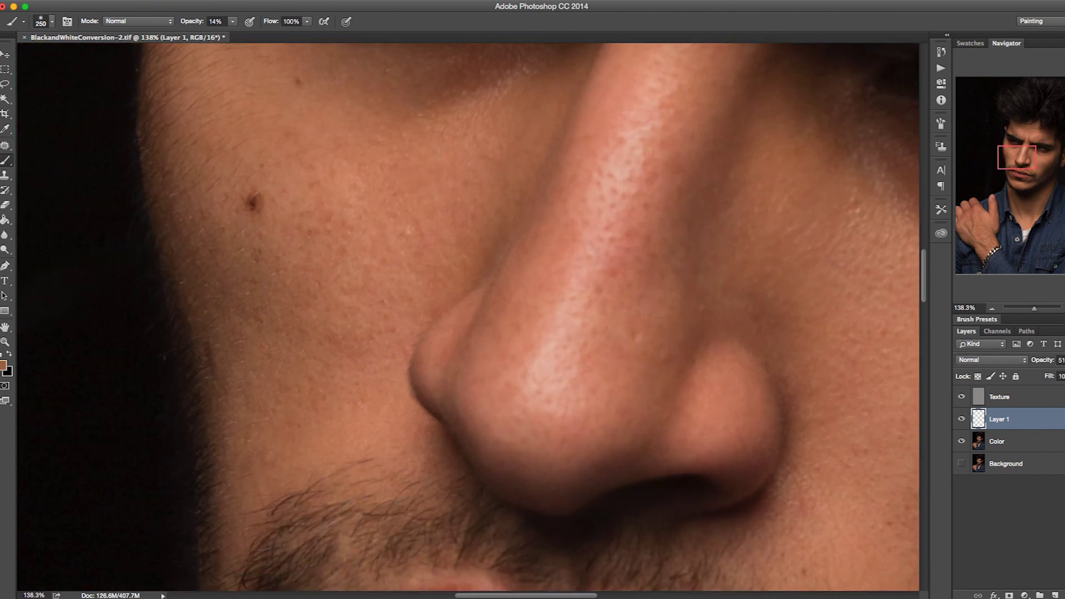
pyautogui.press('i')
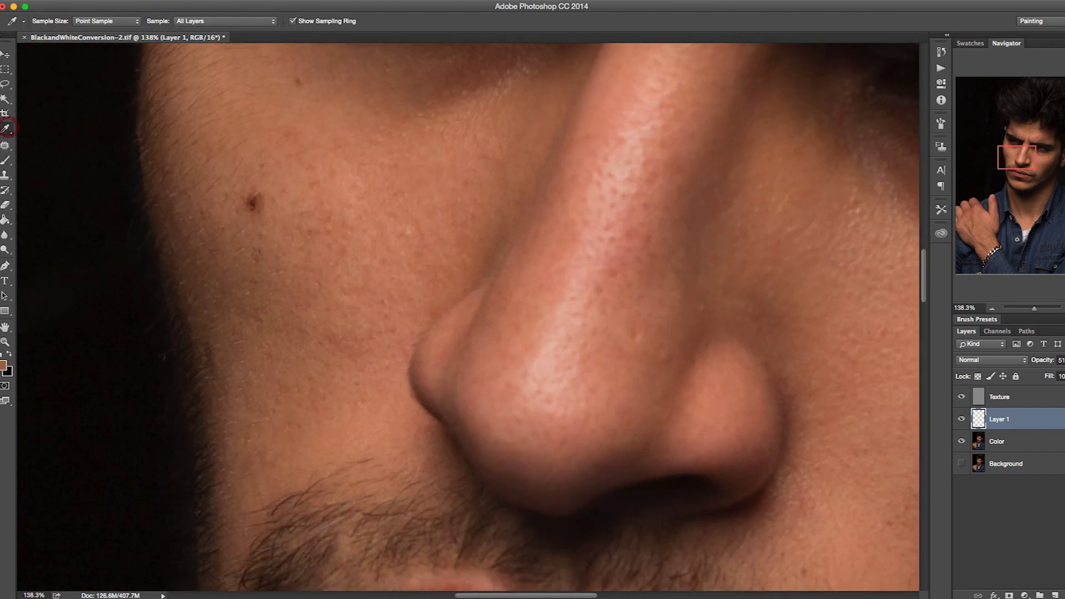
pyautogui.click(343, 218)
pyautogui.press('b')
pyautogui.moveTo(345, 287)
pyautogui.mouseDown()
pyautogui.moveTo(352, 238)
pyautogui.moveTo(341, 330)
pyautogui.moveTo(351, 216)
pyautogui.mouseUp()
pyautogui.moveTo(351, 216); pyautogui.dragTo(336, 355)
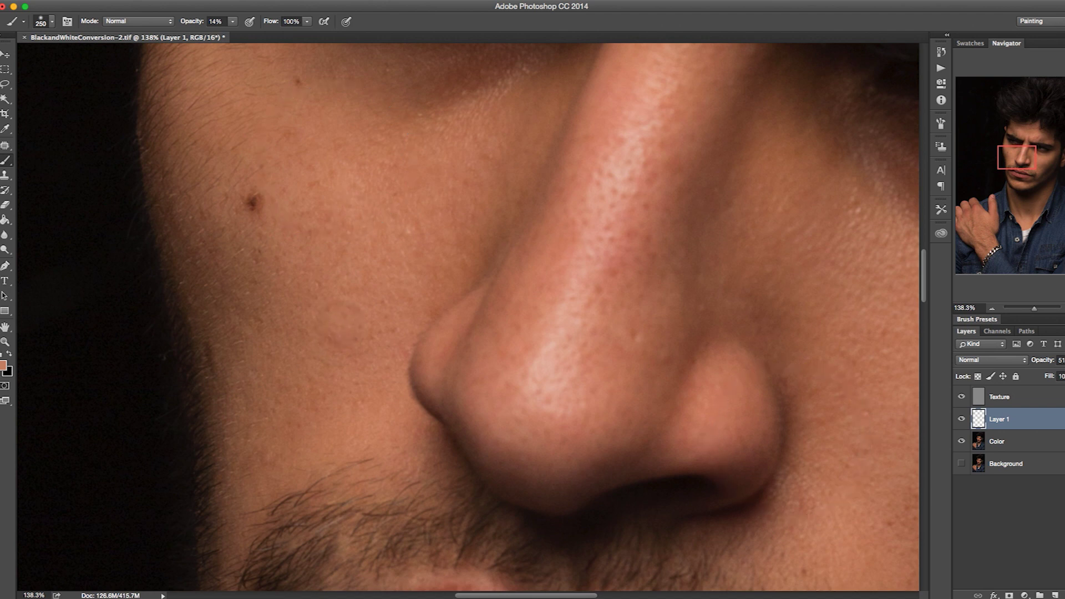
# Compare the cheek with and without the painted layer, and rename that layer Airbrush.
pyautogui.click(961, 419)
pyautogui.click(961, 419)
pyautogui.click(962, 419)
pyautogui.click(961, 419)
pyautogui.doubleClick(999, 419)
pyautogui.write('Airbrush')
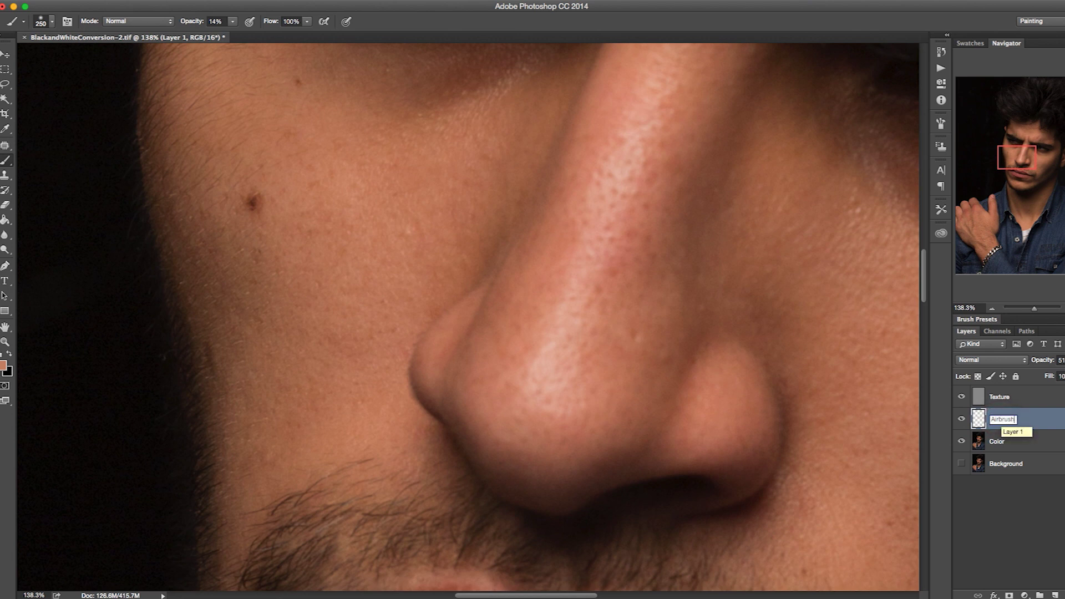
pyautogui.press('Return')
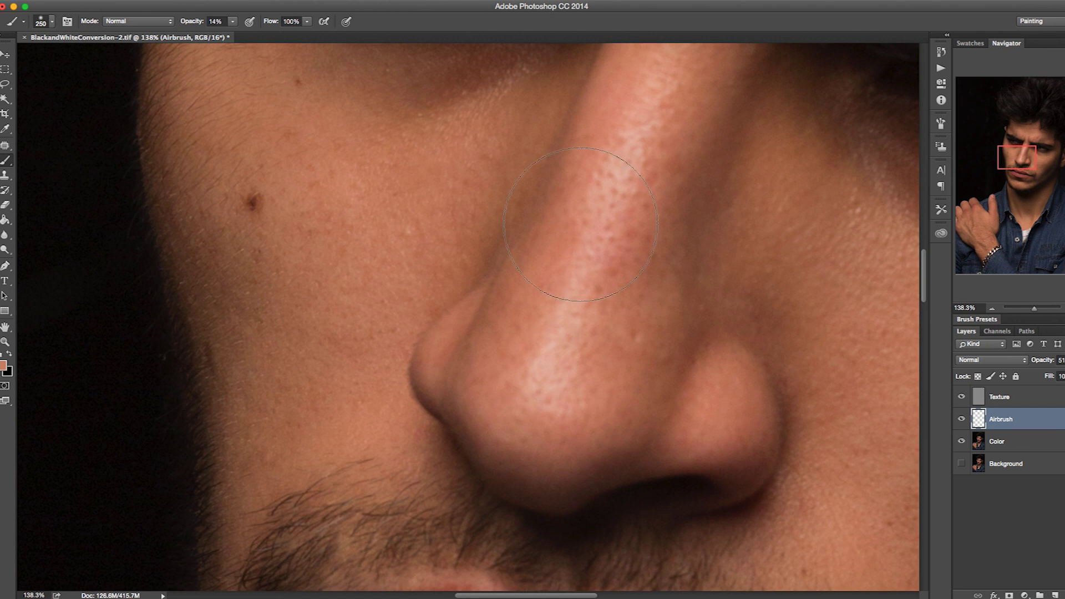
# Sample skin on the nose bridge, brush it over the reddish patches along the nose, and compare with the Airbrush layer hidden.
pyautogui.scroll(5, 582, 214)
pyautogui.hscroll(5, 582, 214)
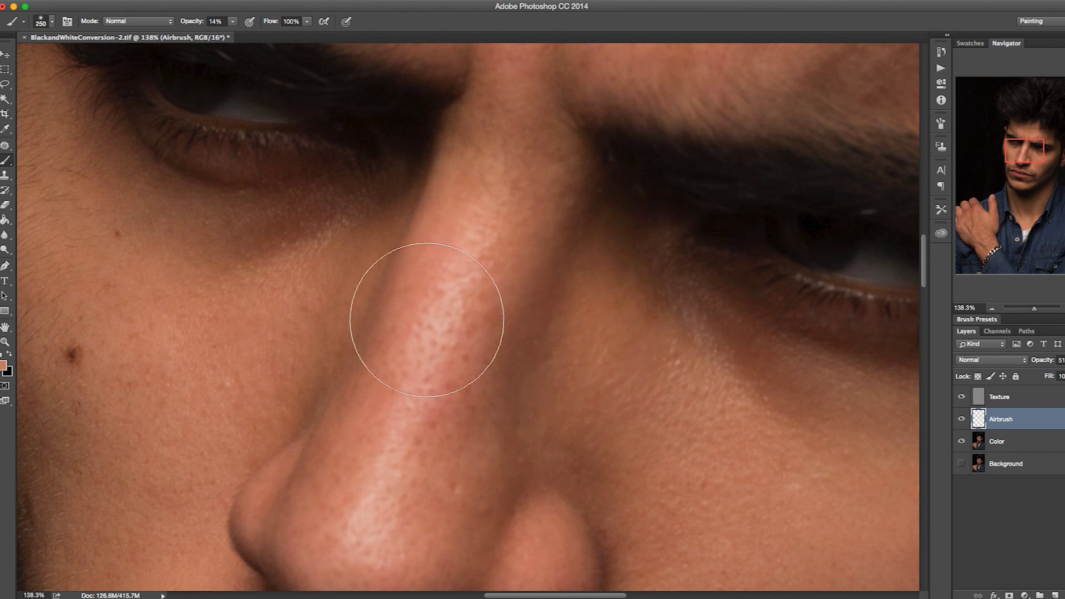
pyautogui.press('i')
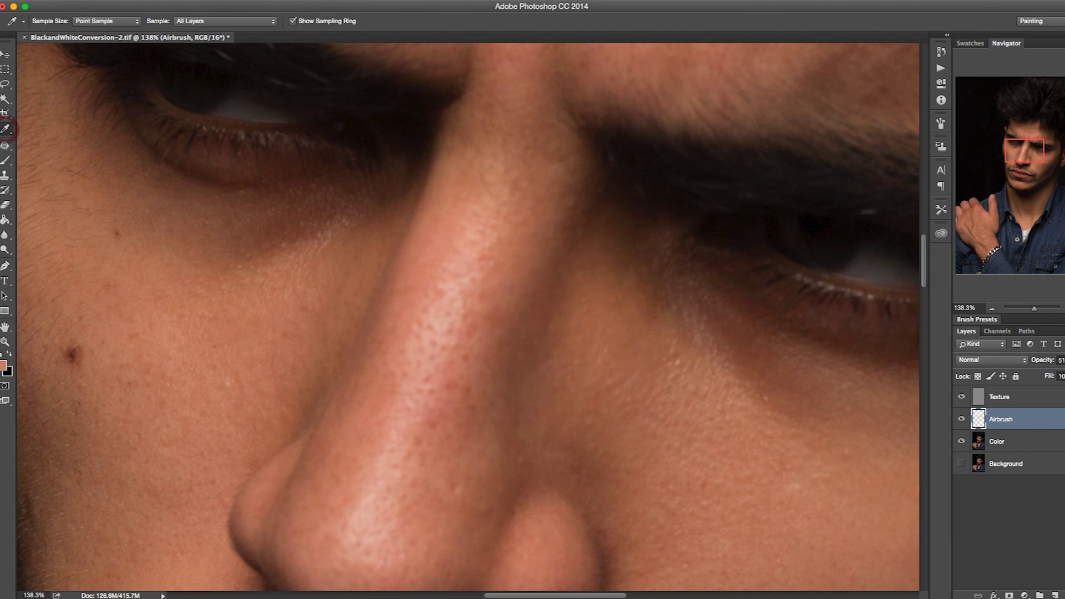
pyautogui.click(496, 282)
pyautogui.moveTo(496, 282)
pyautogui.mouseDown()
pyautogui.moveTo(457, 381)
pyautogui.moveTo(450, 371)
pyautogui.moveTo(464, 349)
pyautogui.moveTo(461, 371)
pyautogui.mouseUp()
pyautogui.press('b')
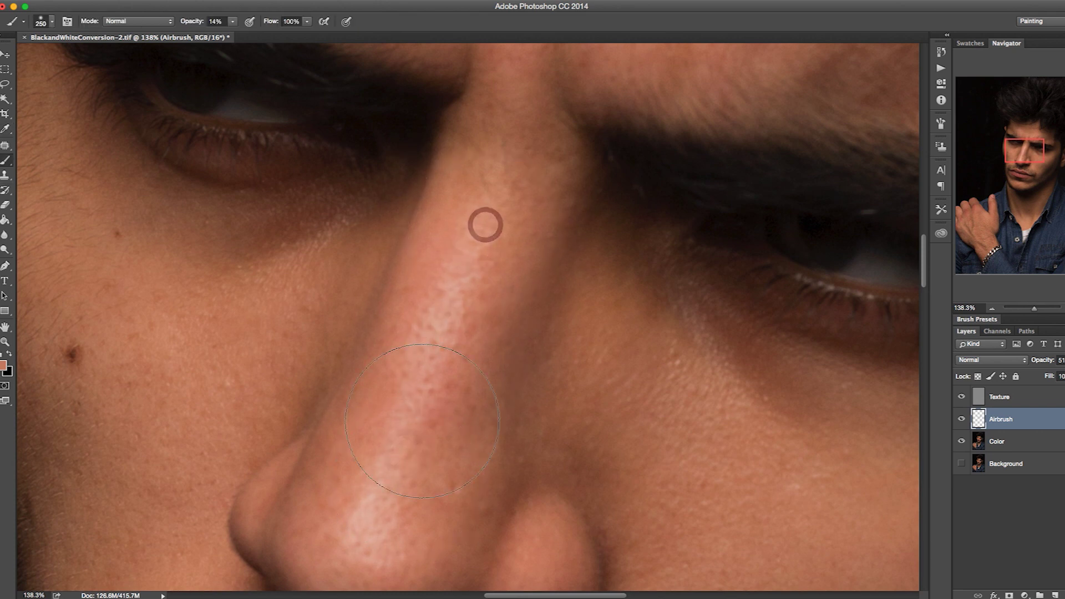
pyautogui.click(961, 419)
pyautogui.click(961, 418)
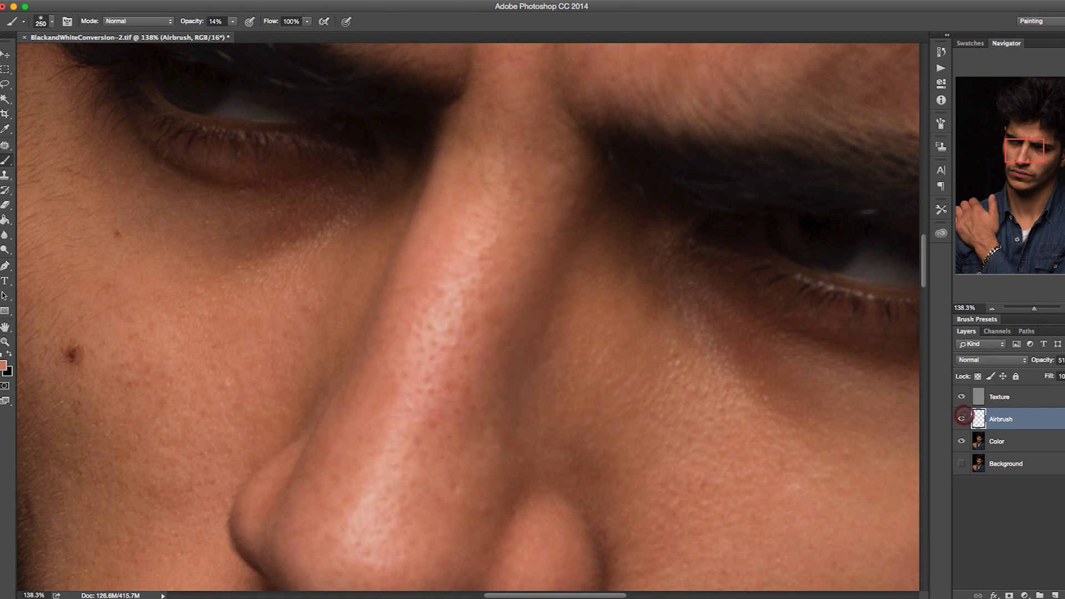
# Examine the airbrushed face up close and as a whole, comparing it with the original Background layer.
pyautogui.scroll(-6, 535, 333)
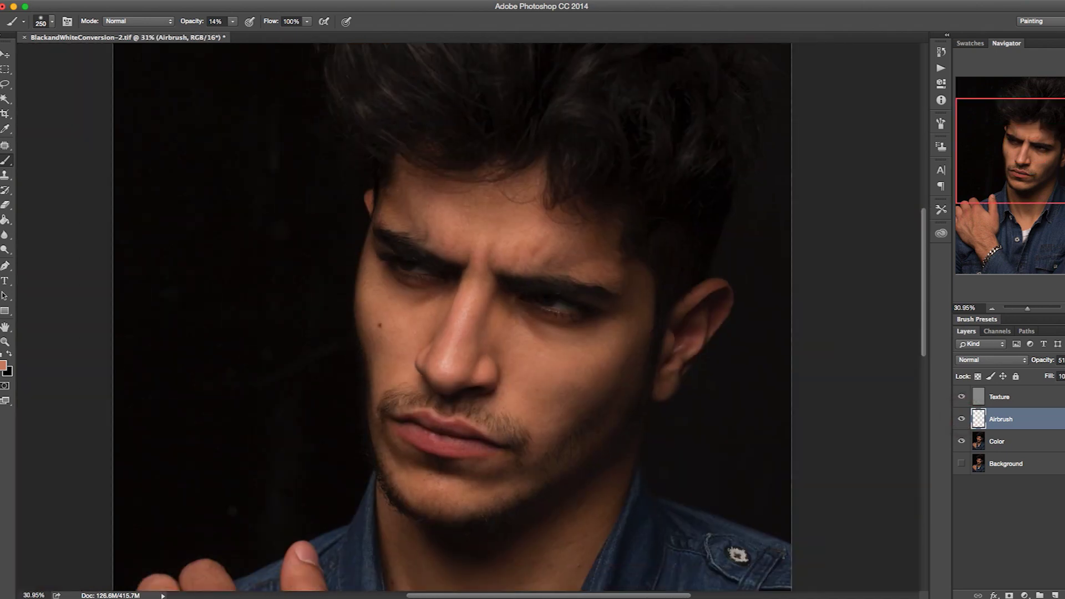
pyautogui.scroll(5, 468, 317)
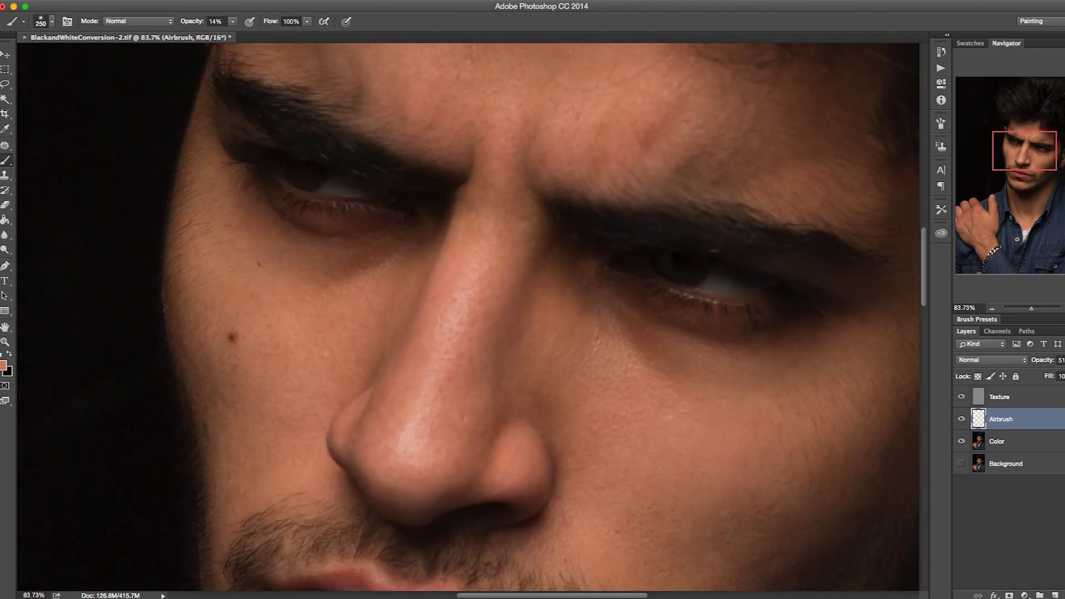
pyautogui.scroll(4, 467, 317)
pyautogui.scroll(-4, 468, 317)
pyautogui.hscroll(3, 468, 316)
pyautogui.scroll(-1, 467, 316)
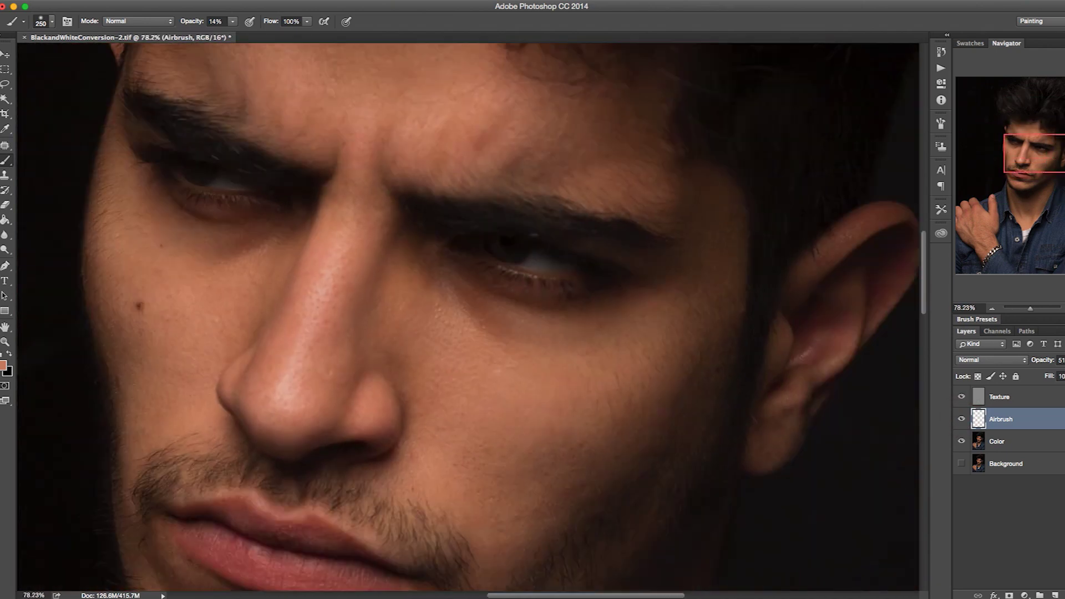
pyautogui.scroll(-2, 468, 317)
pyautogui.scroll(-2, 468, 317)
pyautogui.scroll(-2, 467, 317)
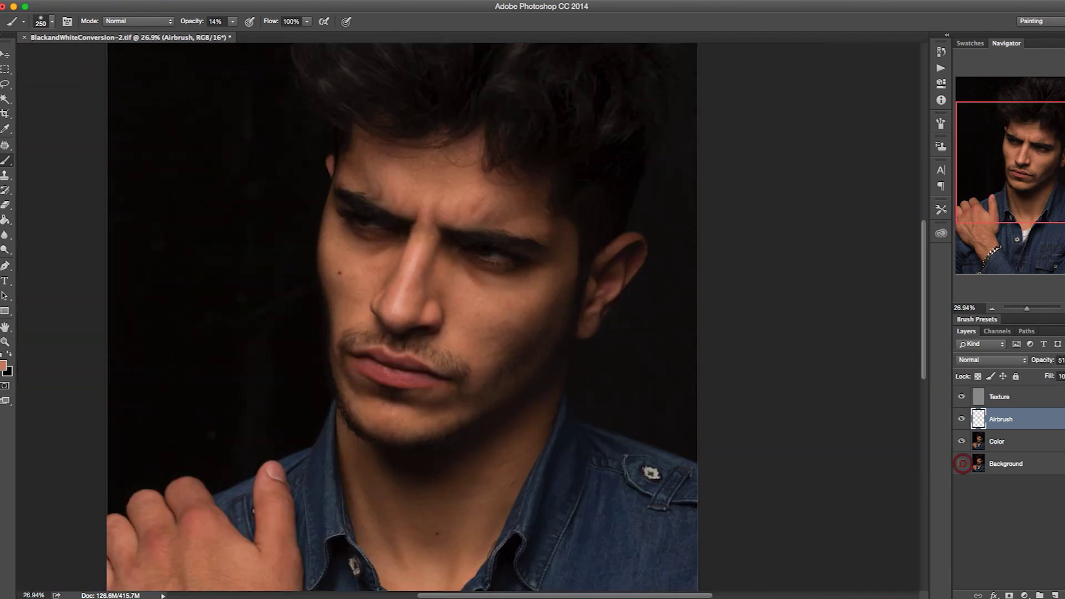
pyautogui.press('super+plus')
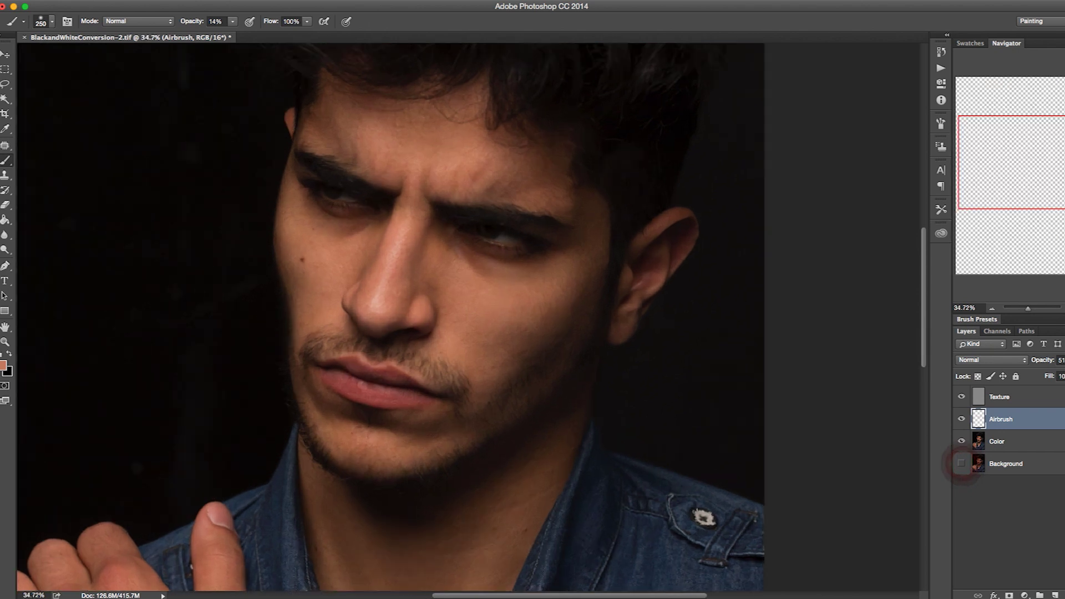
pyautogui.scroll(1, 467, 317)
pyautogui.scroll(2, 468, 317)
pyautogui.hscroll(-3, 467, 316)
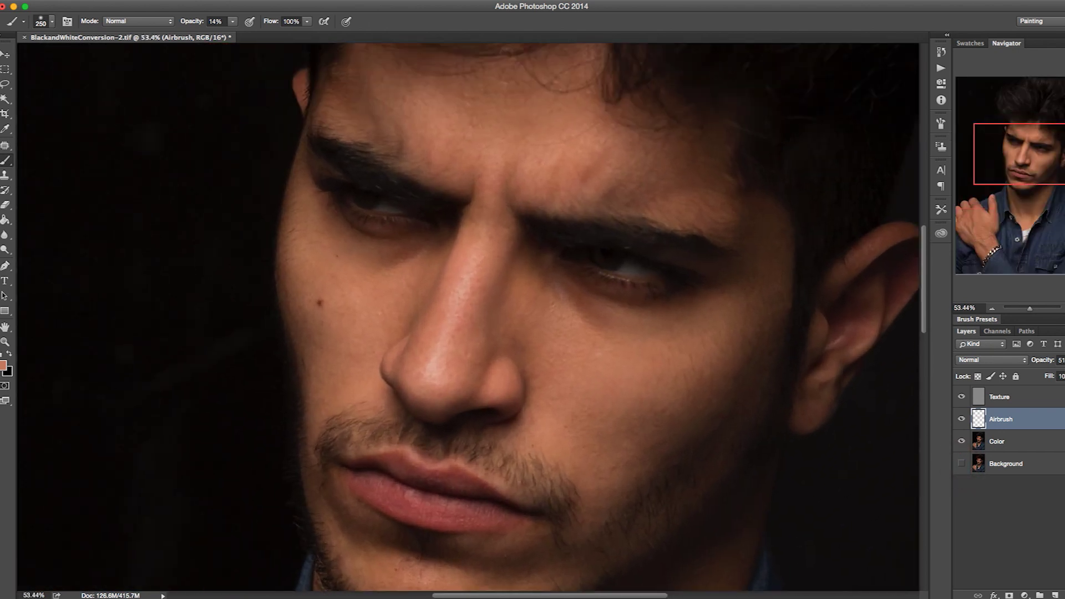
pyautogui.keyDown('alt'); pyautogui.click(961, 463); pyautogui.keyUp('alt')
pyautogui.keyDown('alt'); pyautogui.click(961, 463); pyautogui.keyUp('alt')
pyautogui.scroll(3, 468, 317)
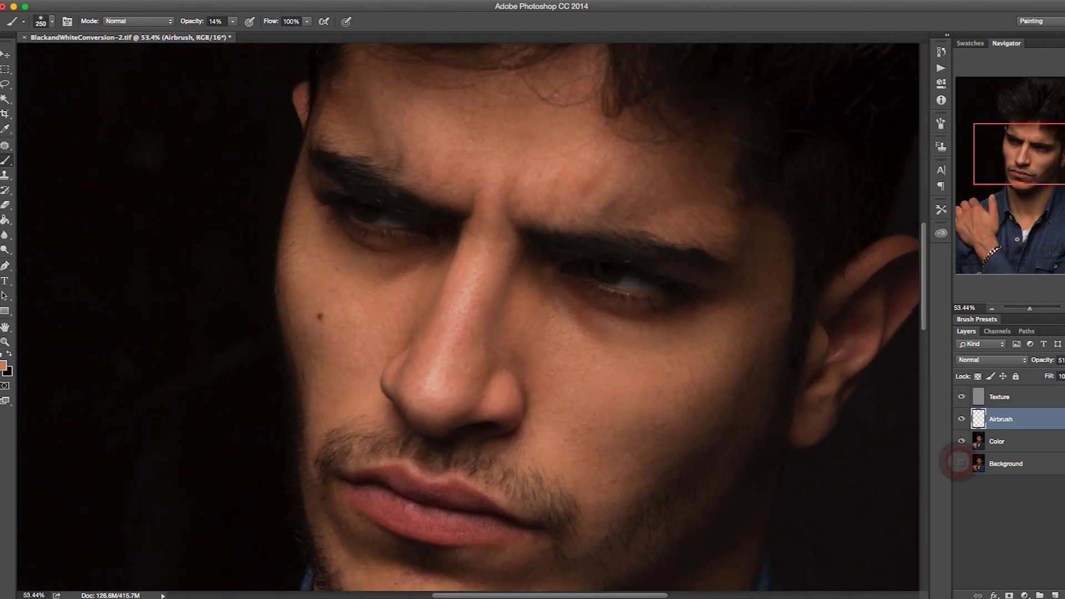
pyautogui.hscroll(3, 467, 317)
pyautogui.scroll(-3, 468, 316)
pyautogui.hscroll(-1, 467, 317)
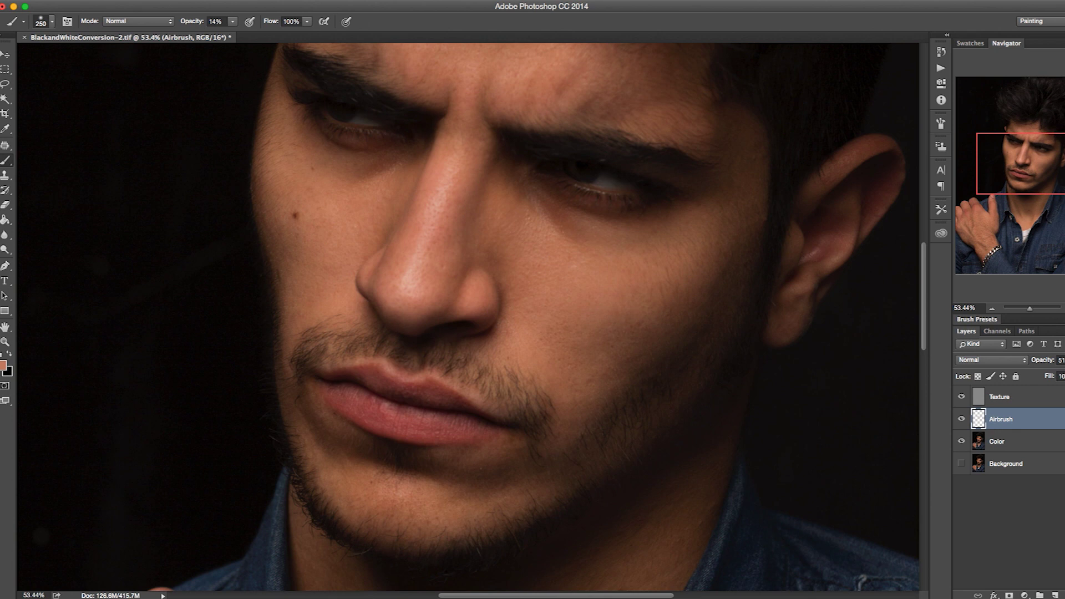
pyautogui.moveTo(468, 316); pyautogui.dragTo(540, 386)
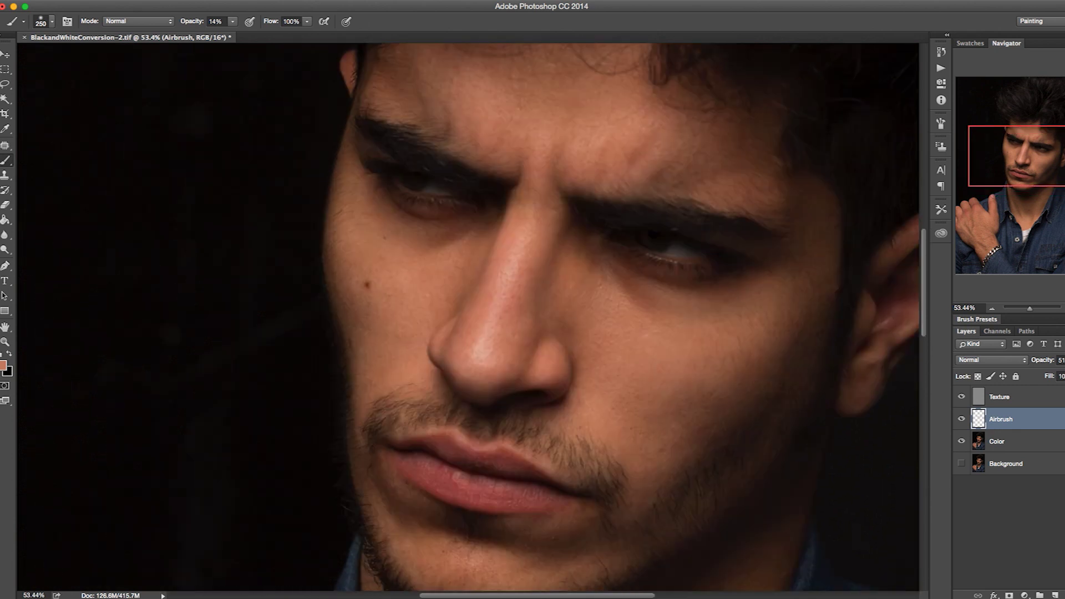
pyautogui.scroll(3, 468, 317)
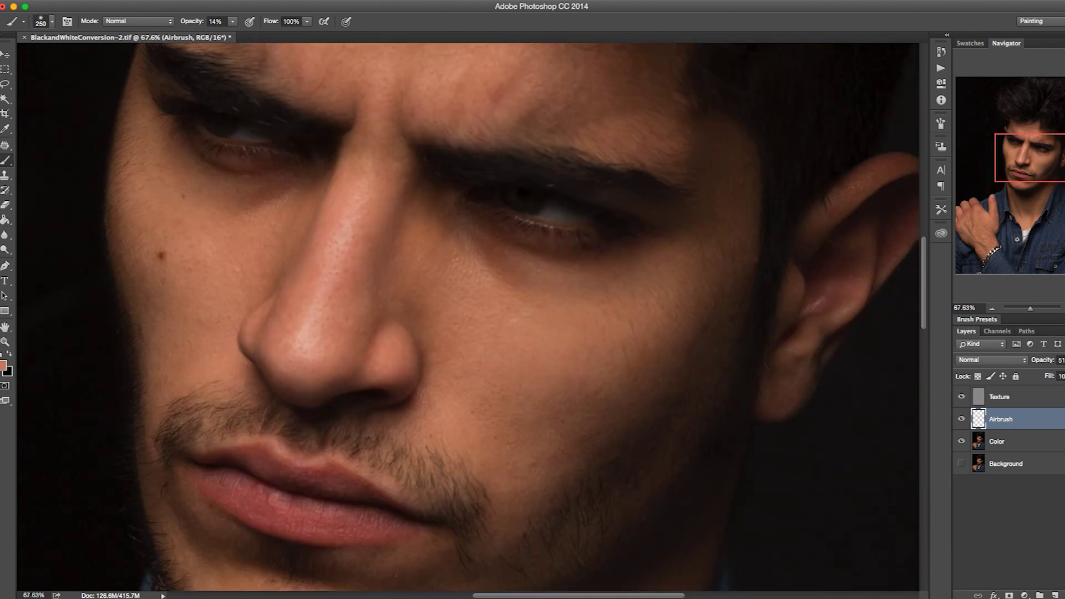